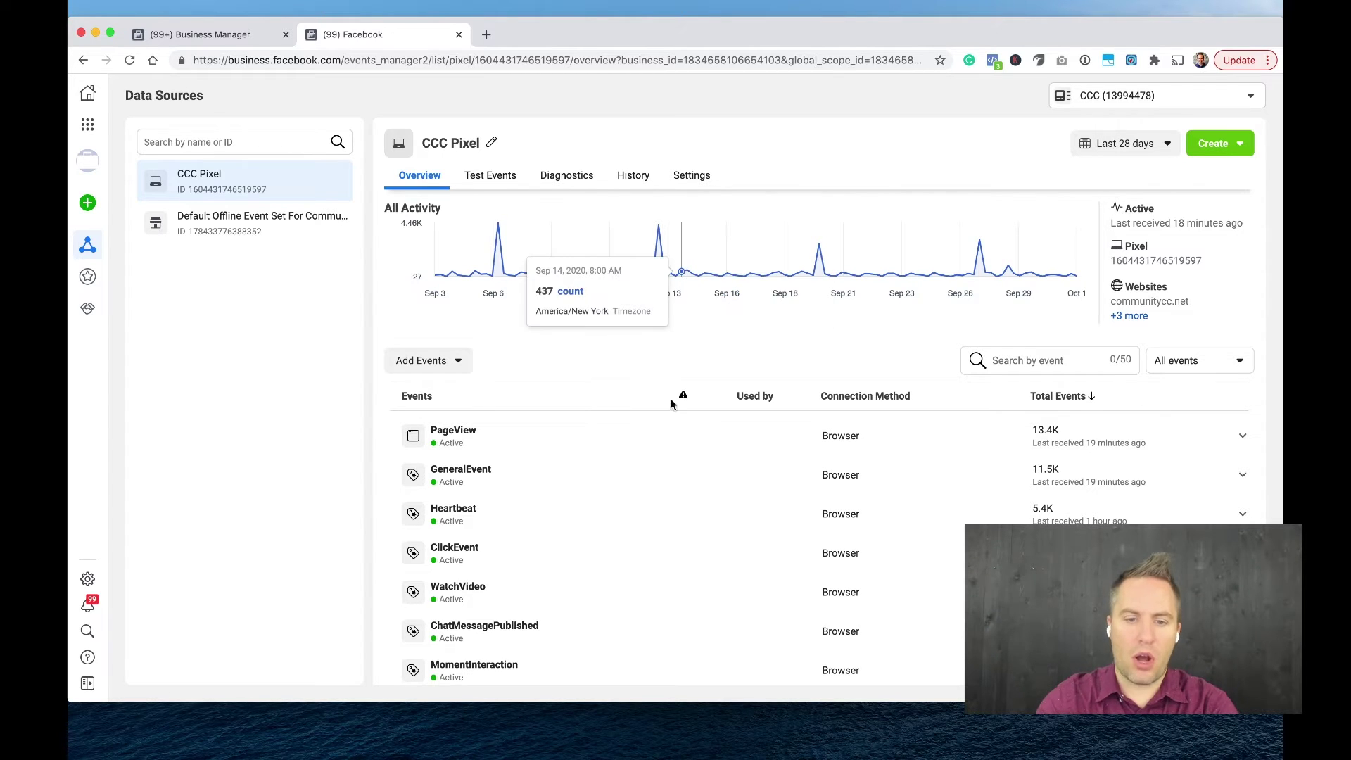
Review the CCC Pixel's events, from PageView to Complete Registration, along with their activity status and total counts.
scroll(672, 602, down, 2)
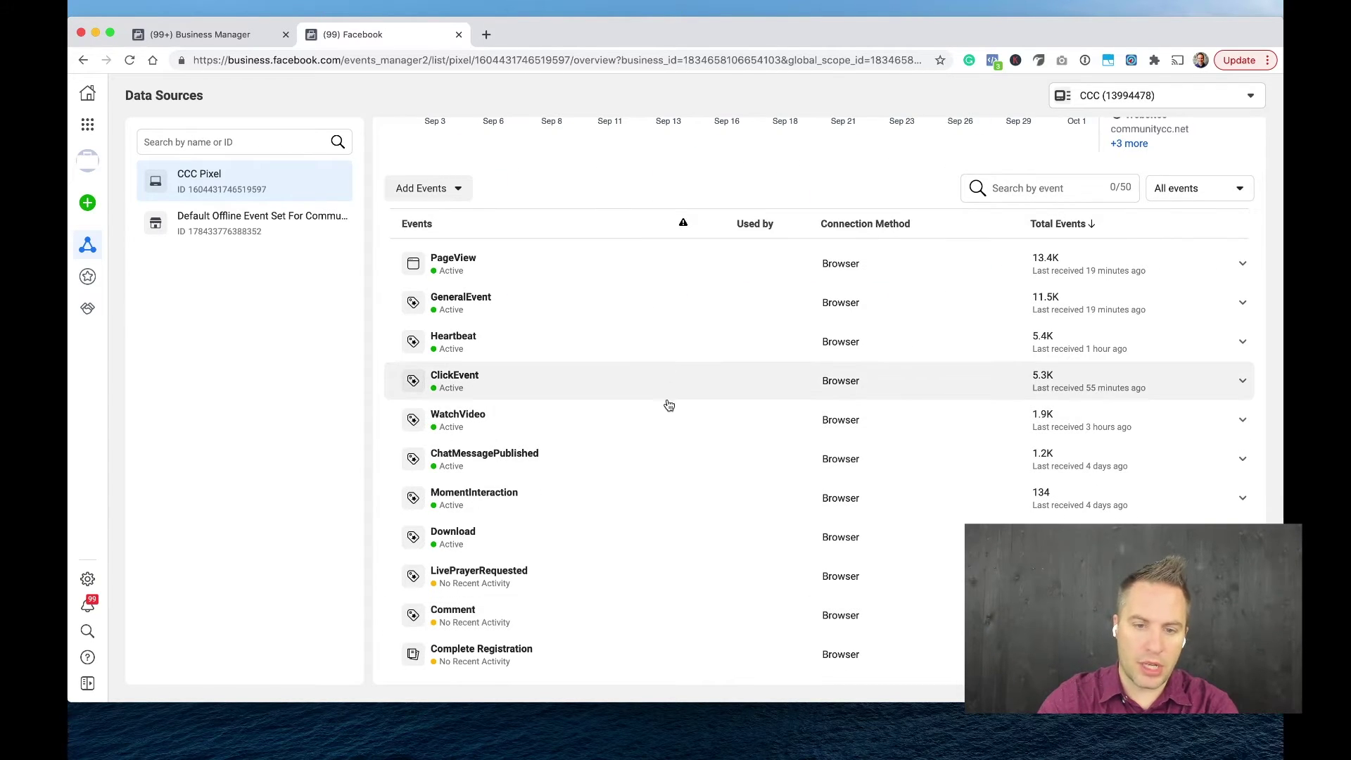
scroll(666, 401, up, 2)
scroll(661, 580, down, 2)
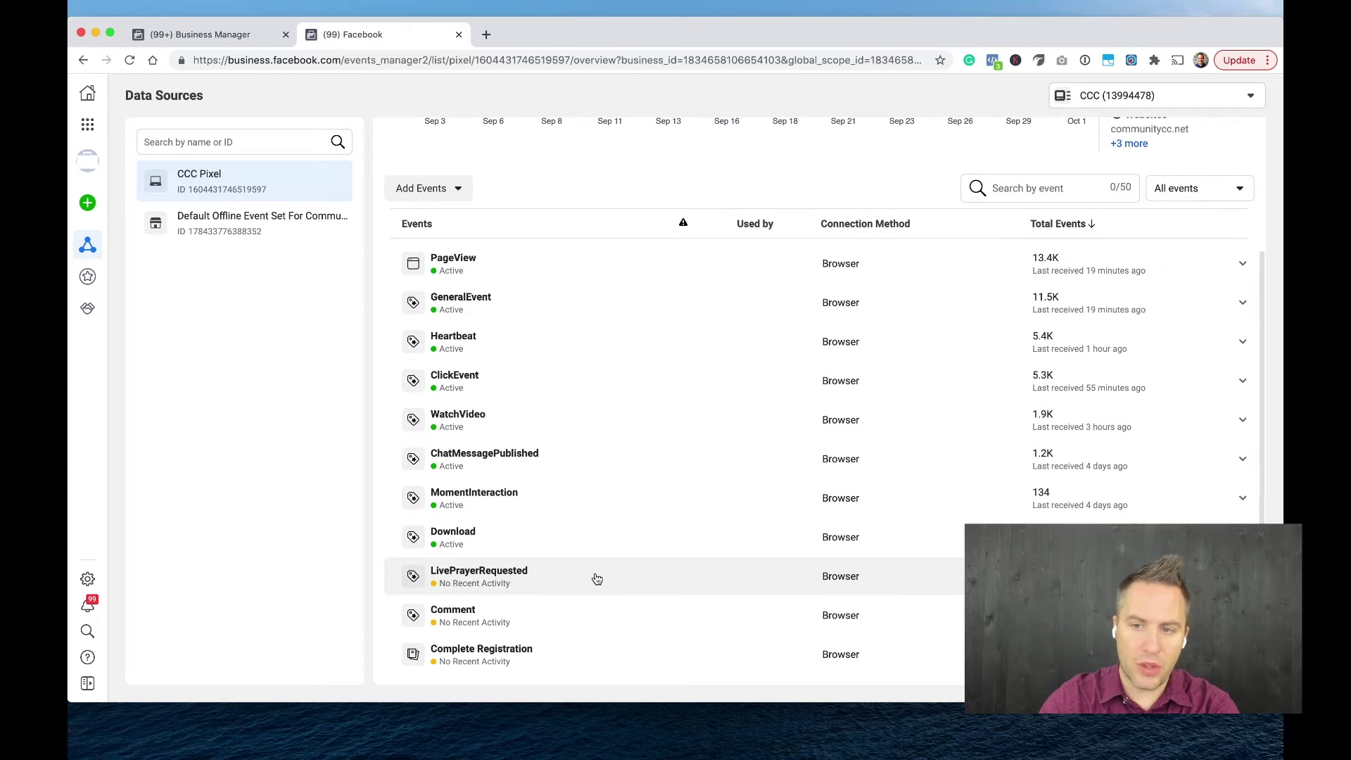
scroll(611, 427, up, 2)
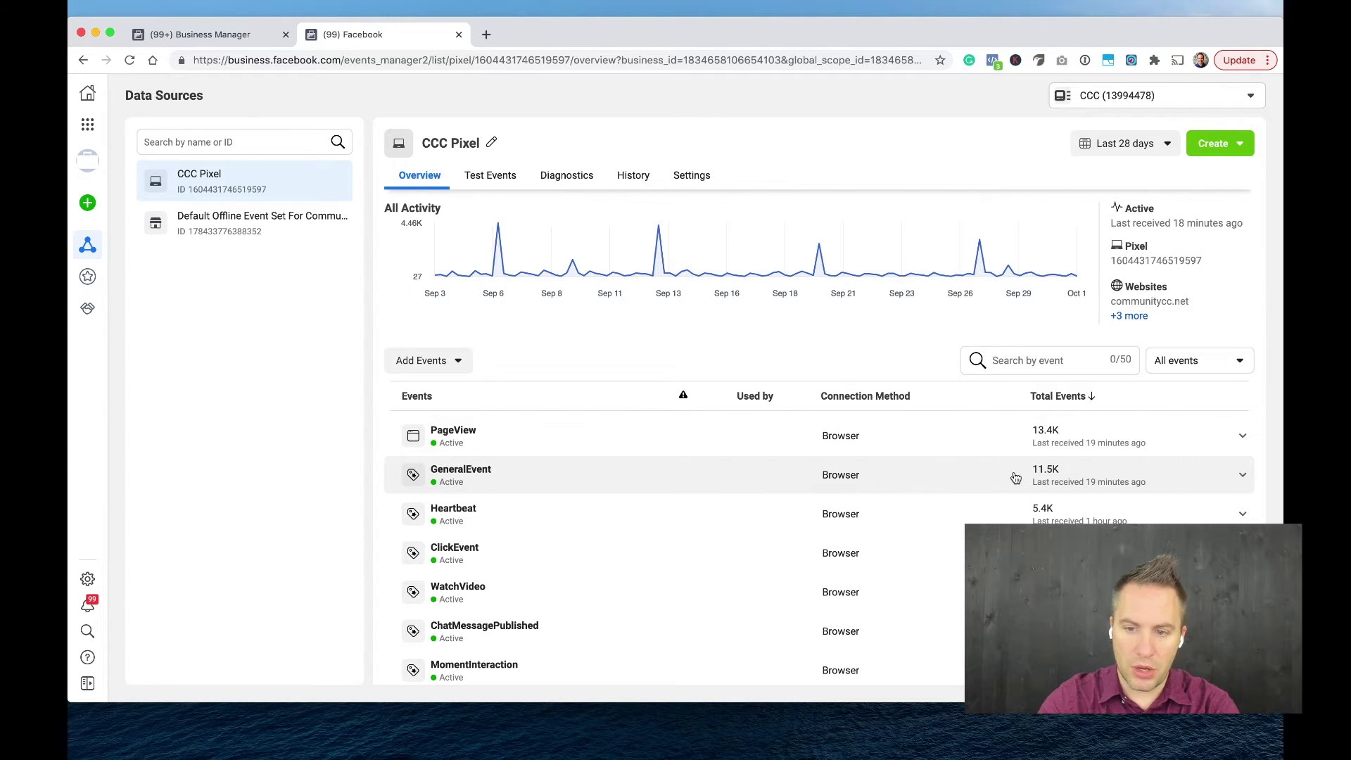
scroll(1015, 478, down, 2)
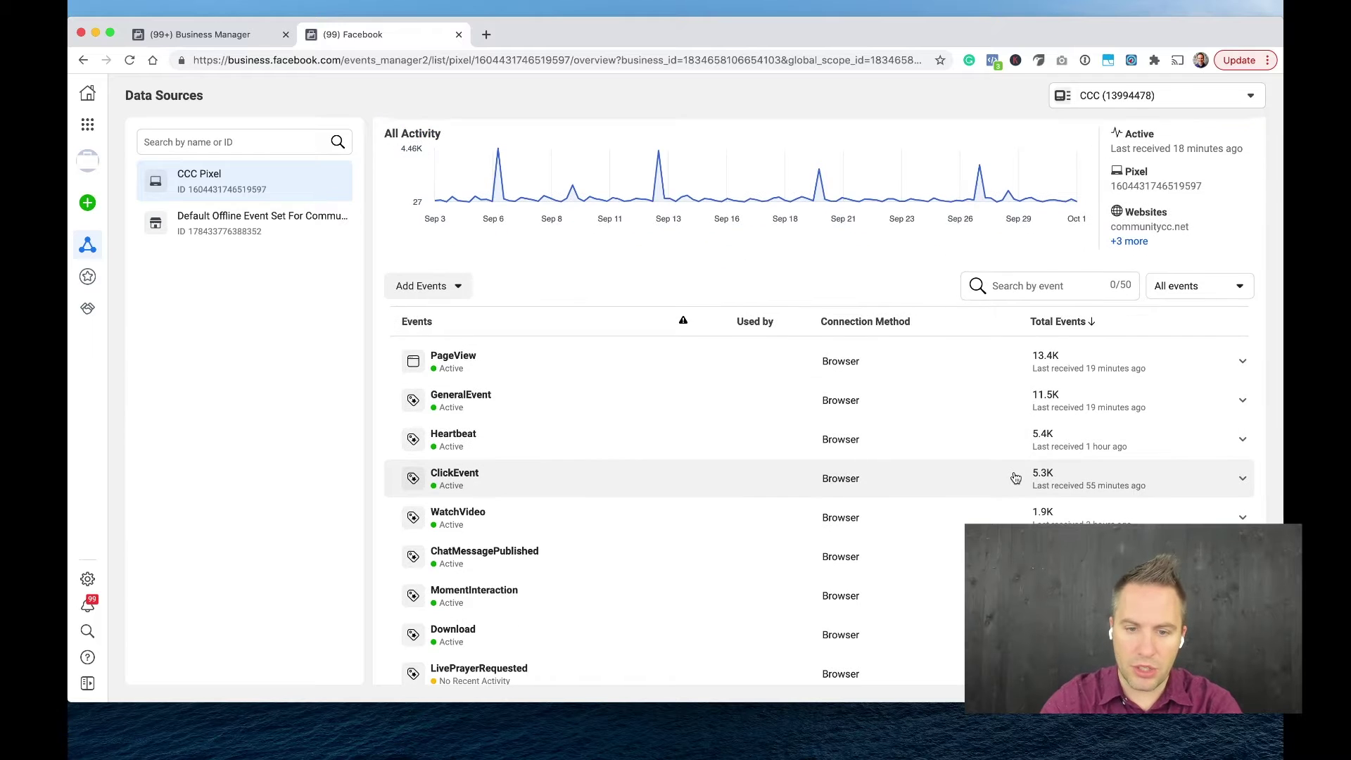
scroll(1015, 475, down, 3)
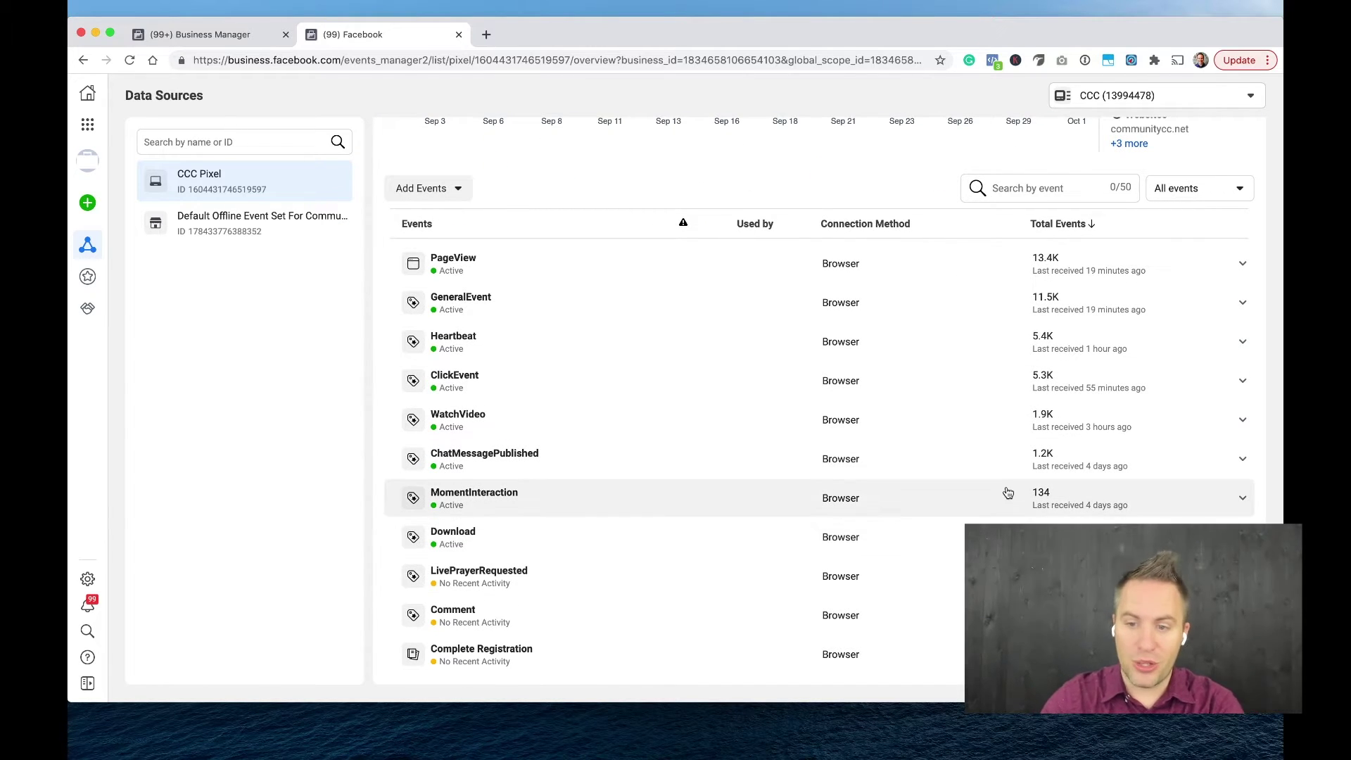
scroll(815, 401, up, 5)
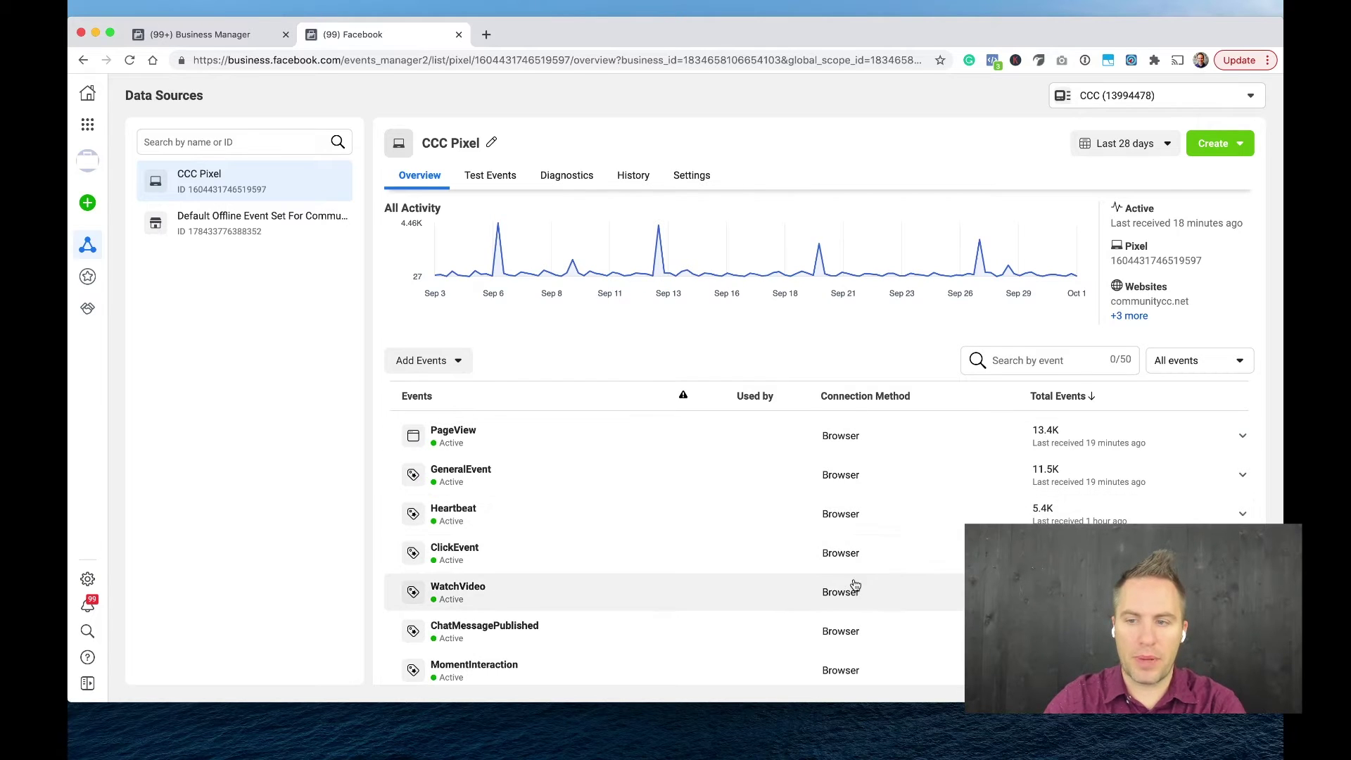
Start a new custom conversion for the CCC Pixel and name it "Downloaded Small Group PDF".
click(1244, 153)
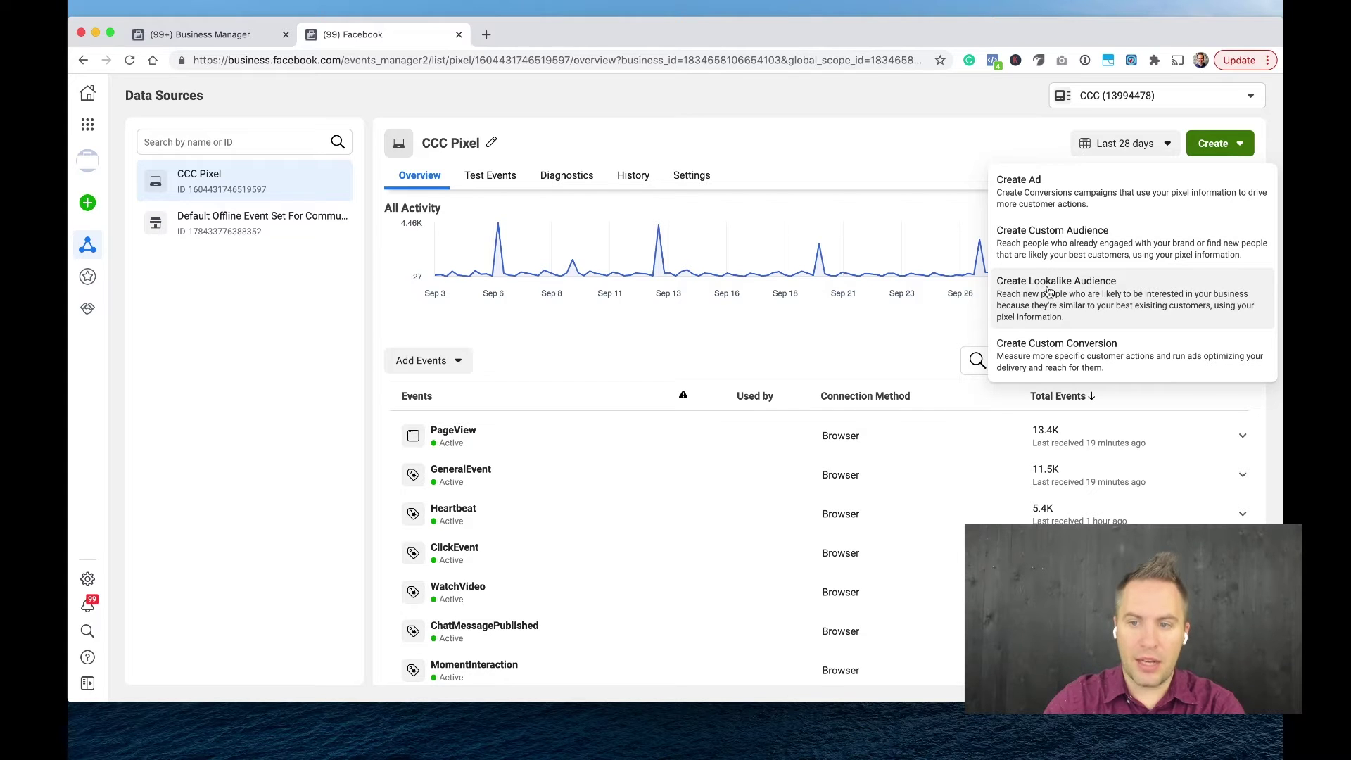
click(1043, 364)
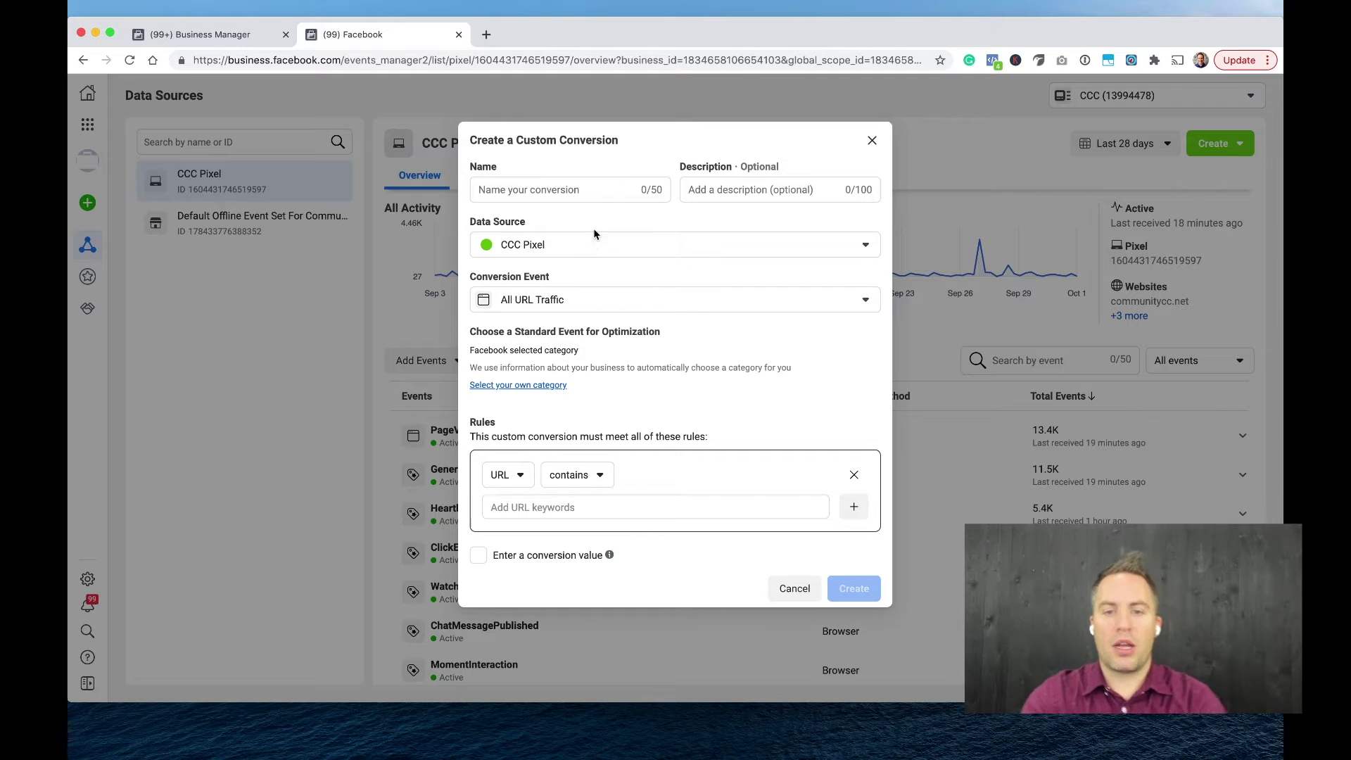
click(590, 185)
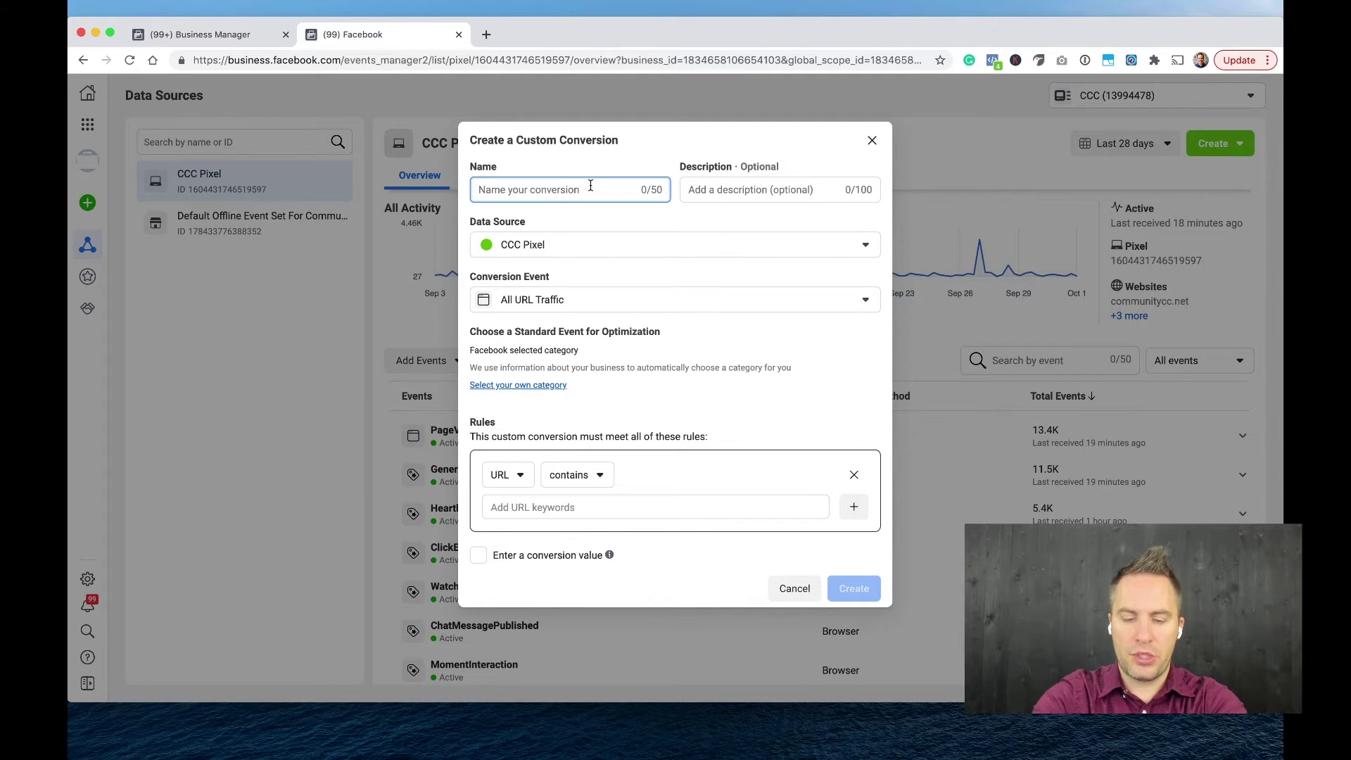
text(Downloaded PDF)
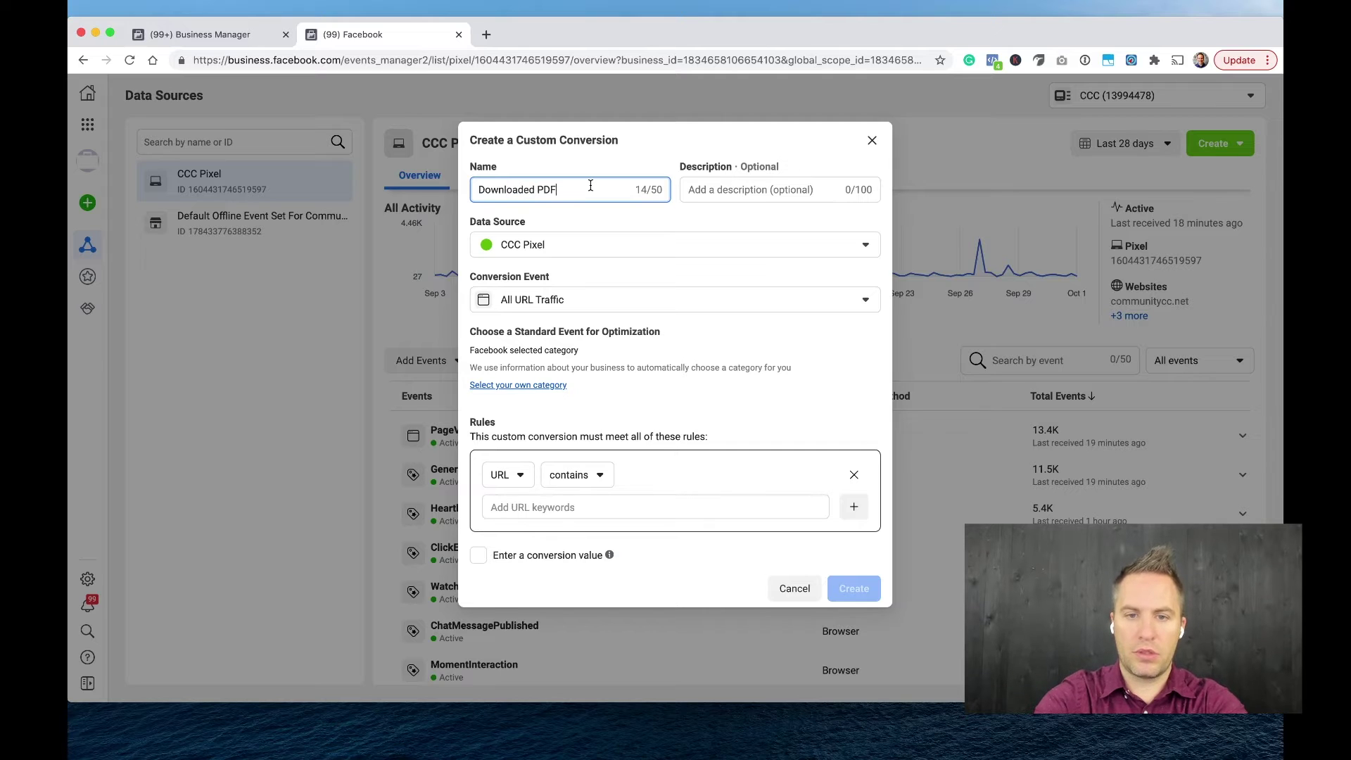
key(BackSpace)
key(BackSpace)
key(BackSpace)
text(S)
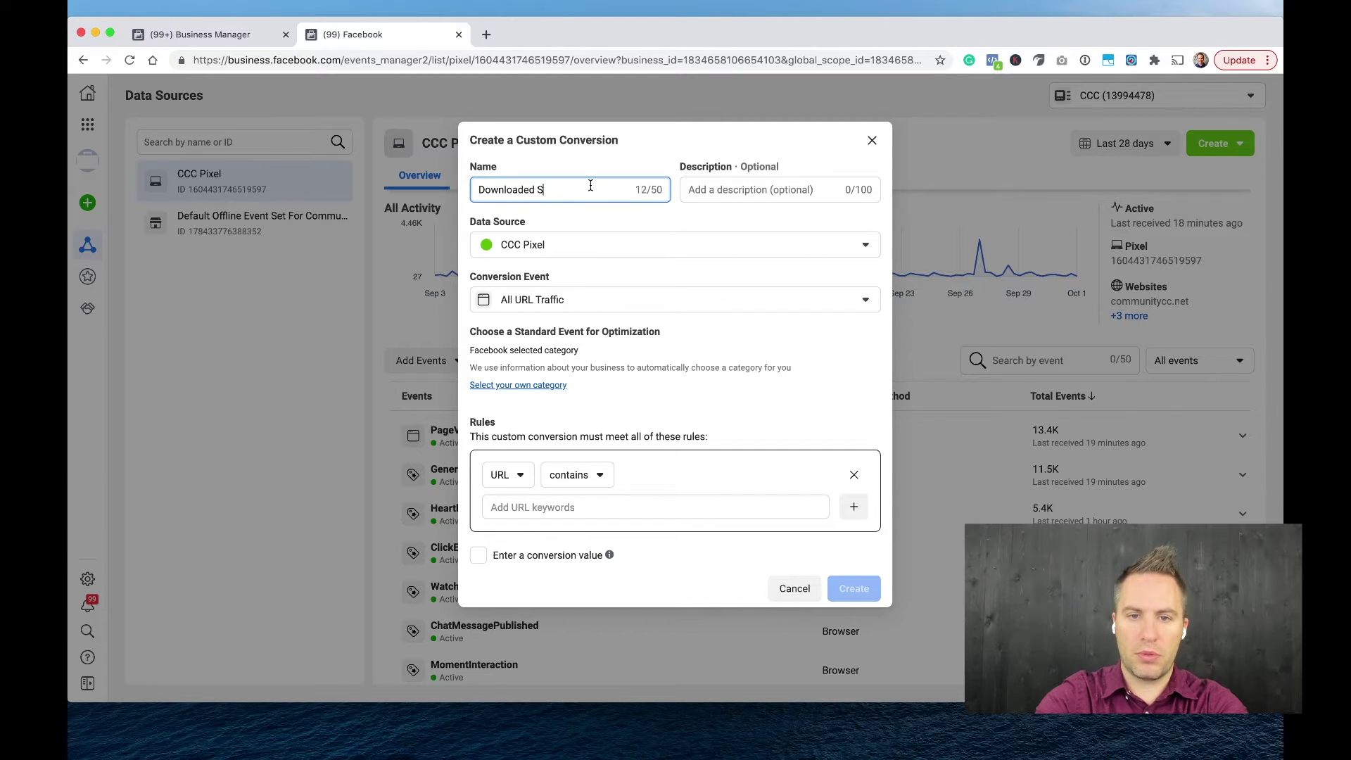
text(mall Group PDF)
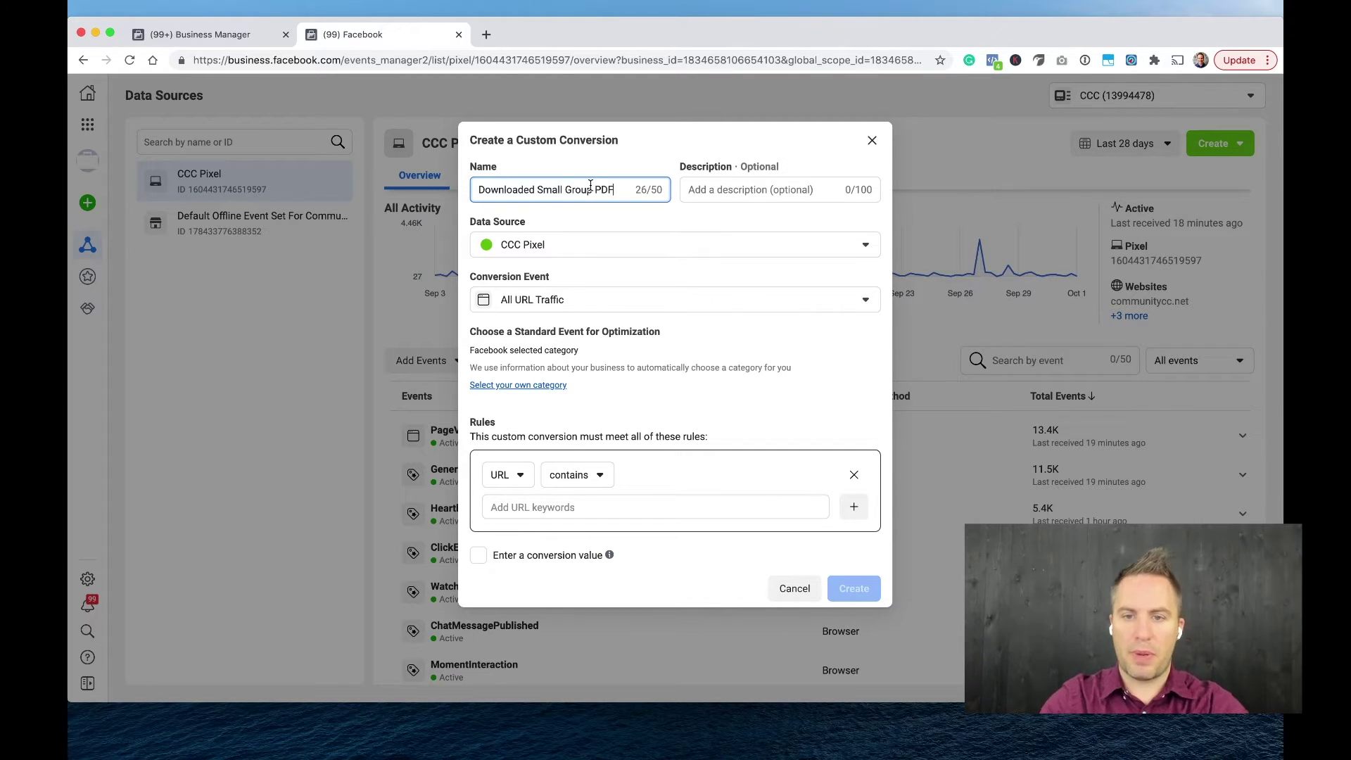
Check which data sources are available for the custom conversion, keeping CCC Pixel selected.
click(755, 192)
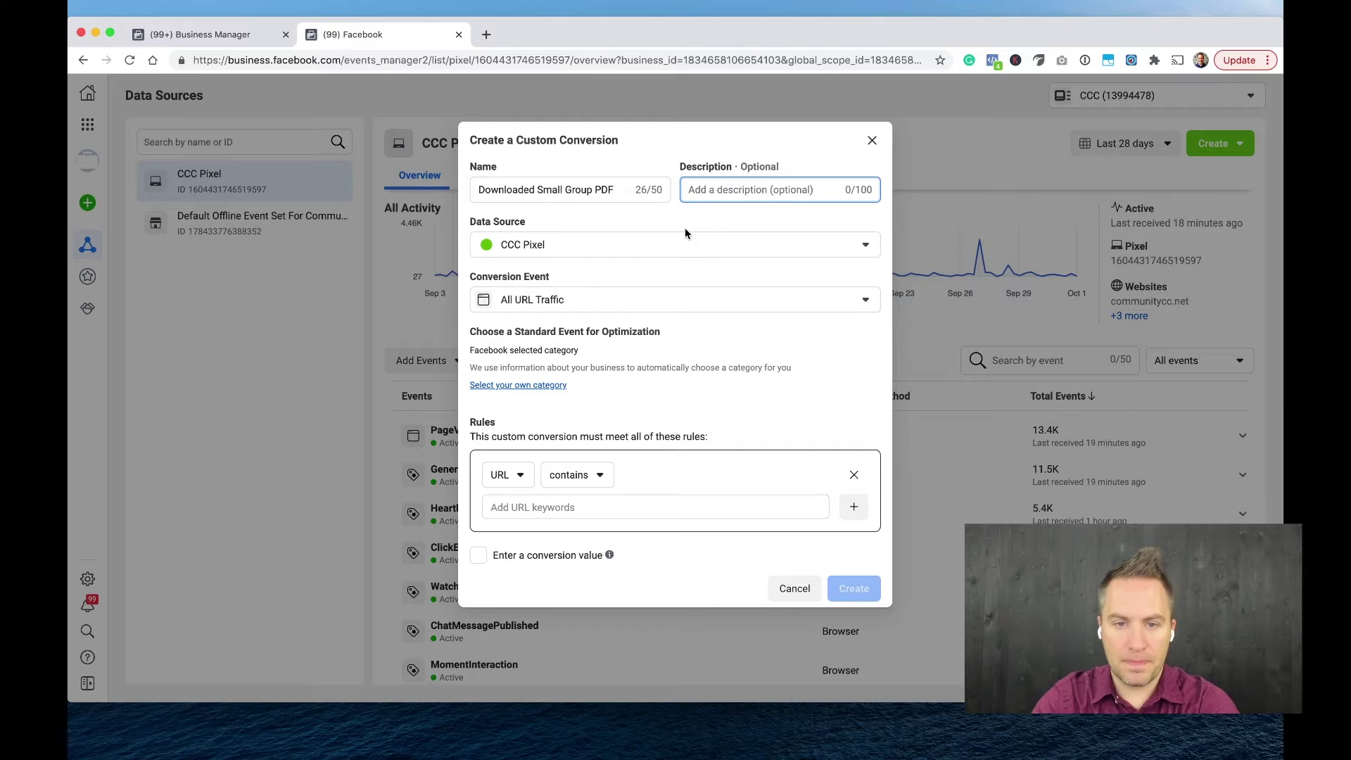
click(532, 247)
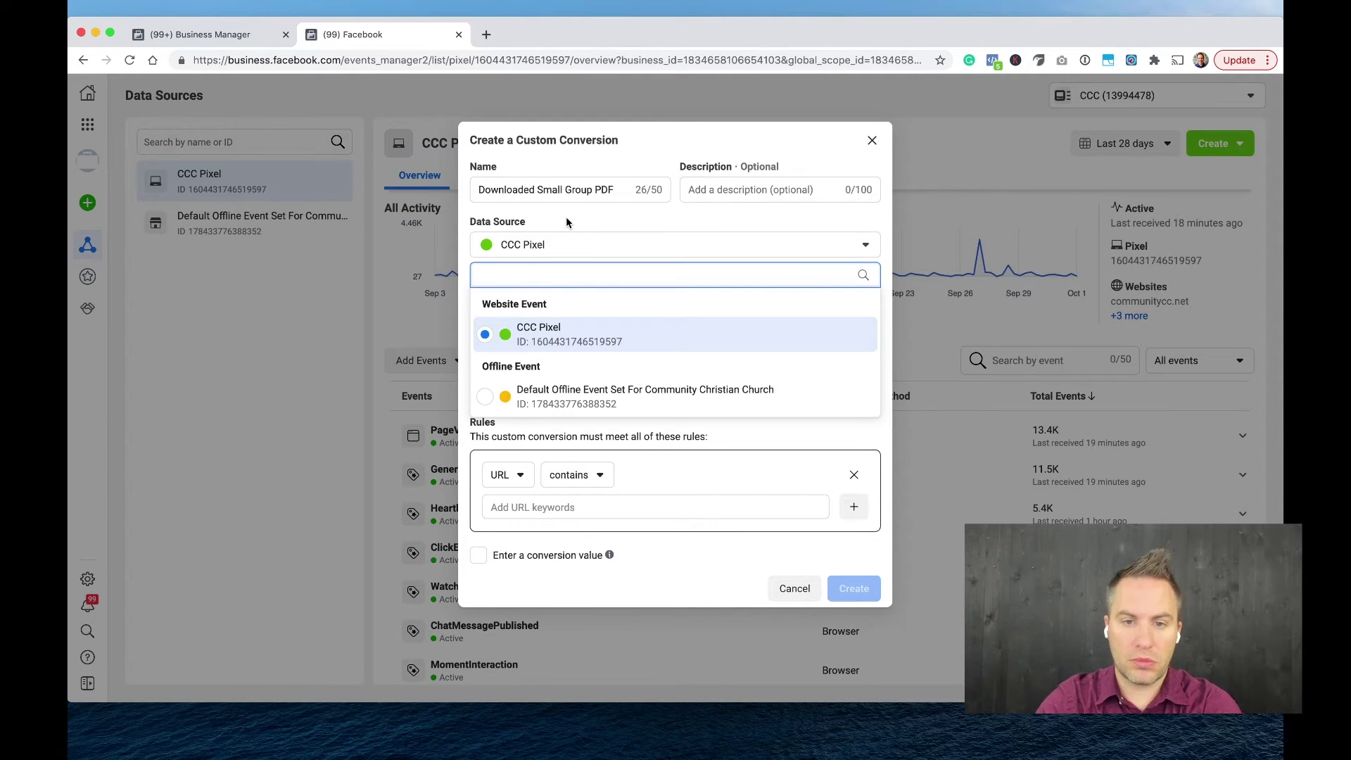
click(567, 223)
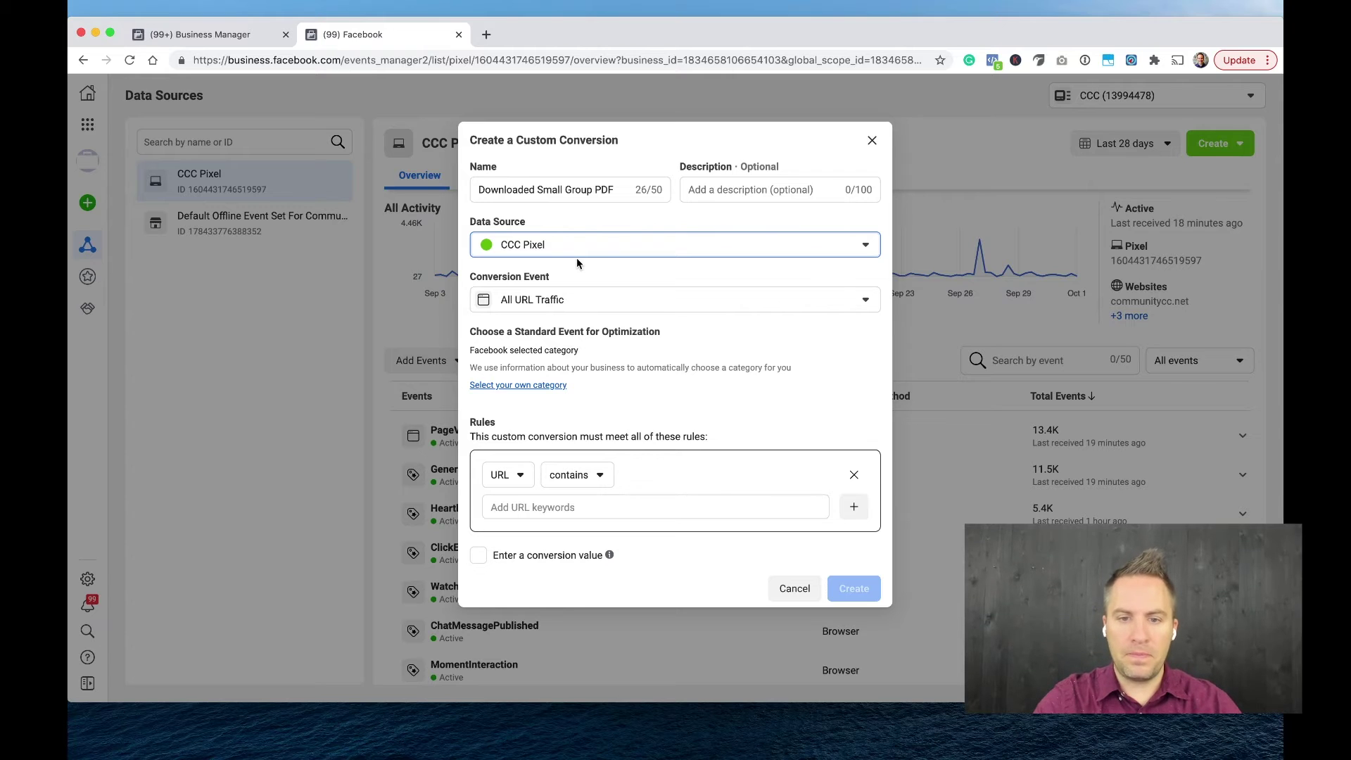
Look through the custom and standard events offered as the conversion event, keeping All URL Traffic selected.
click(578, 301)
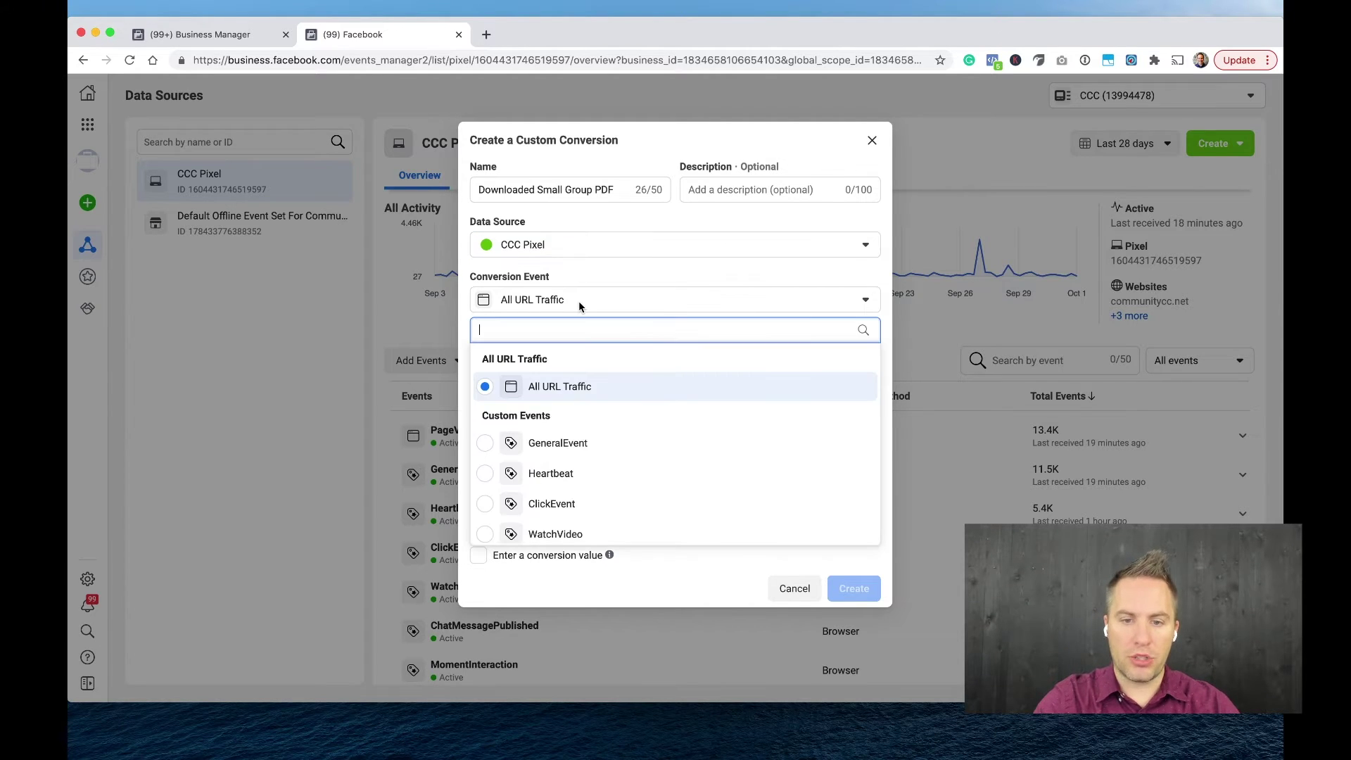
click(620, 282)
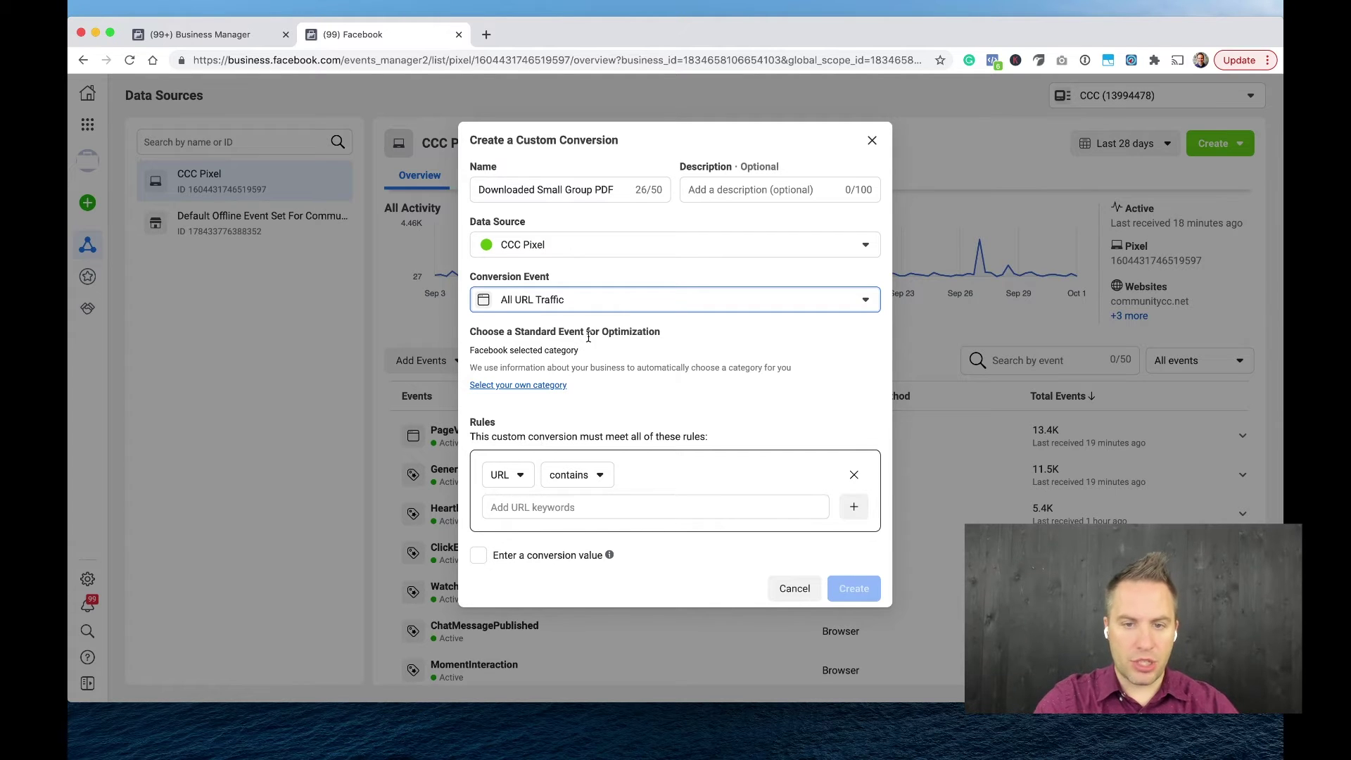
click(610, 309)
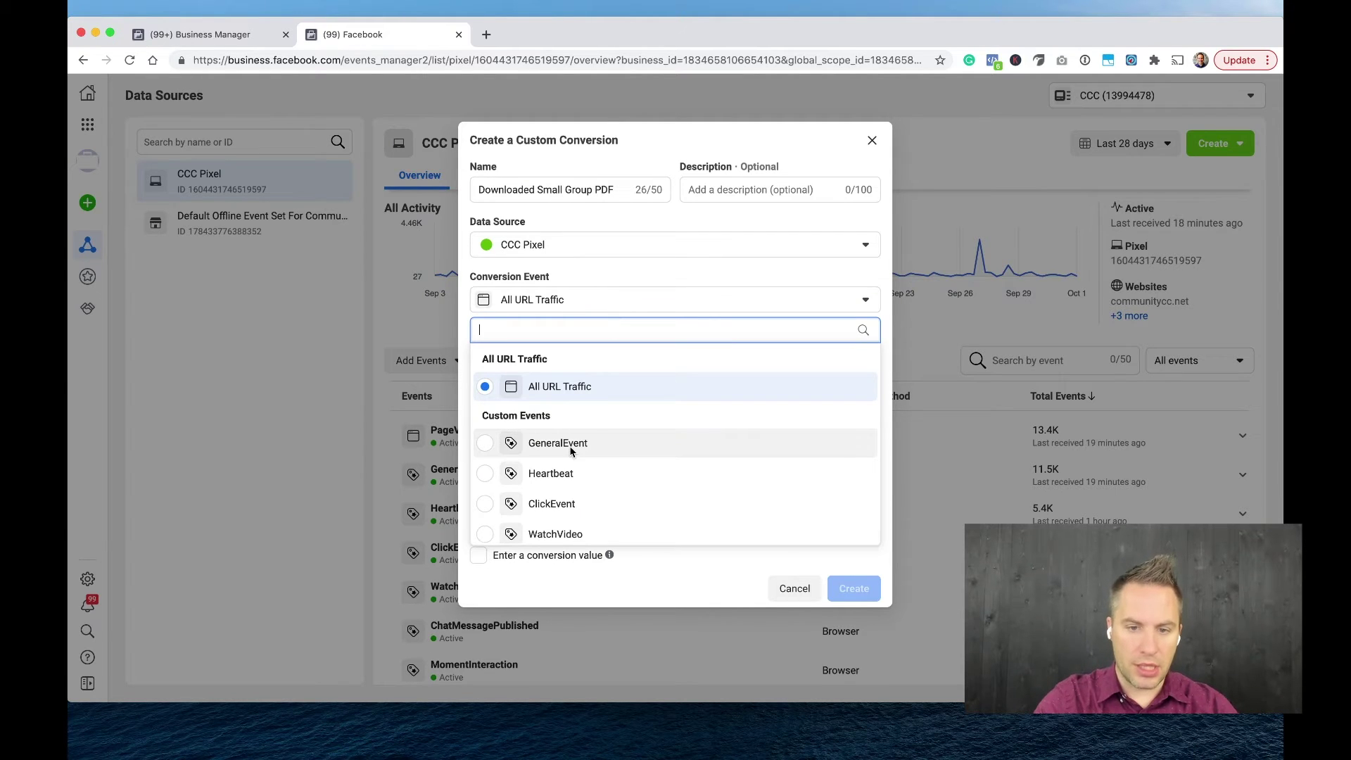
scroll(556, 444, down, 10)
scroll(566, 449, up, 10)
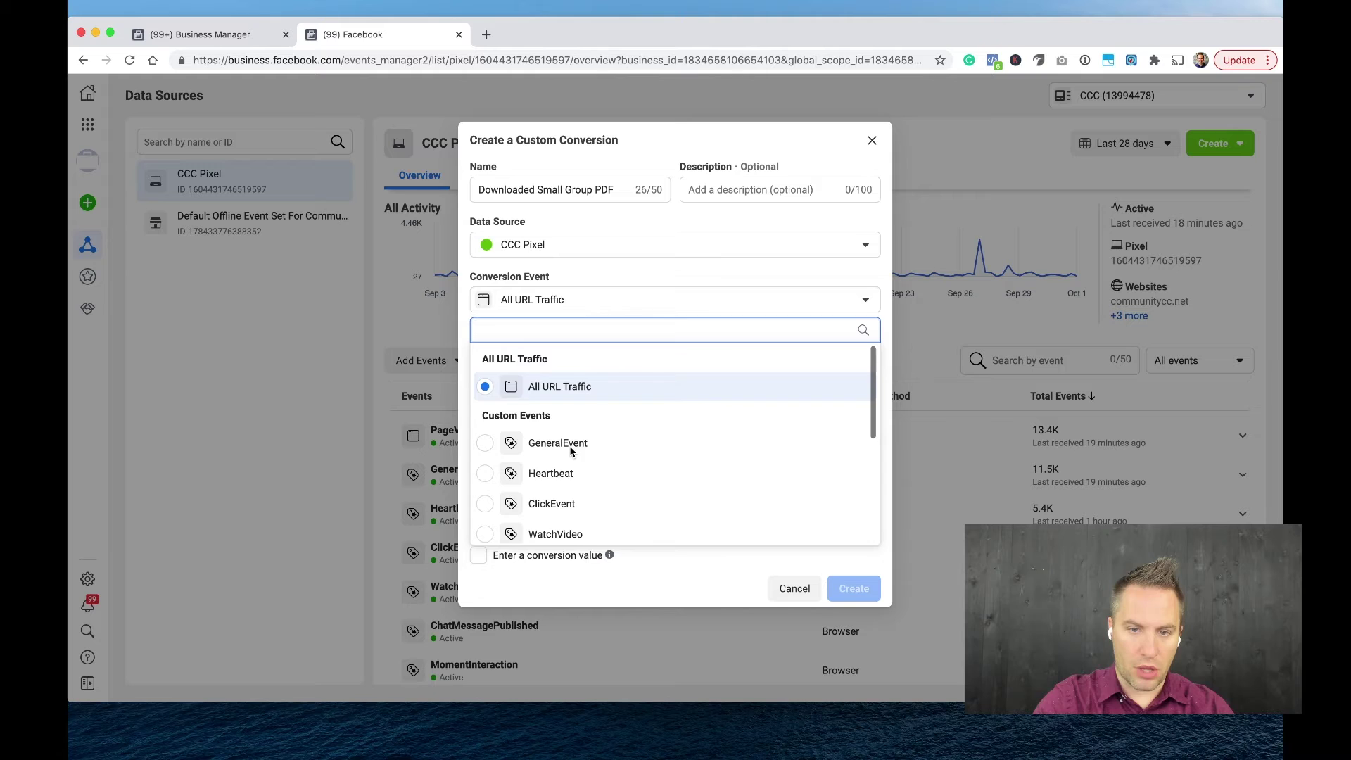
click(636, 287)
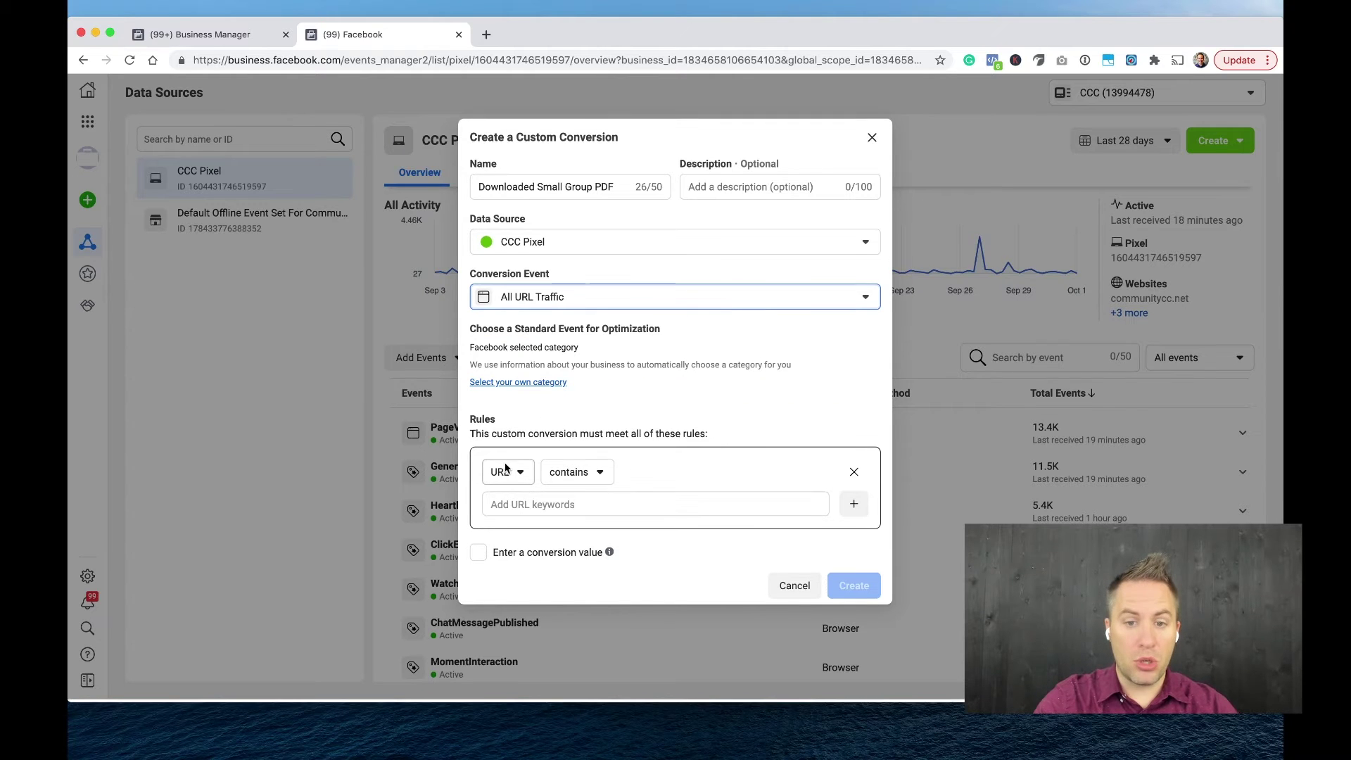
click(613, 299)
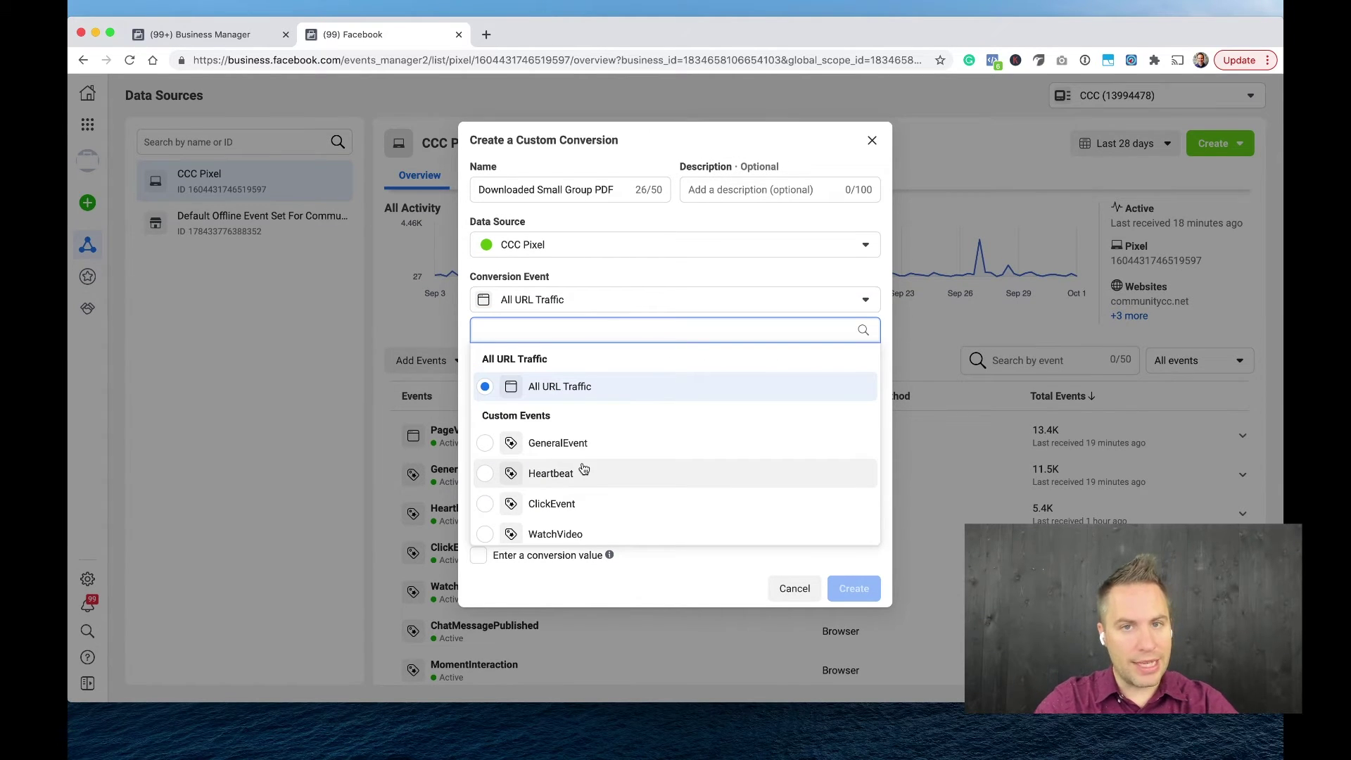
scroll(583, 469, down, 5)
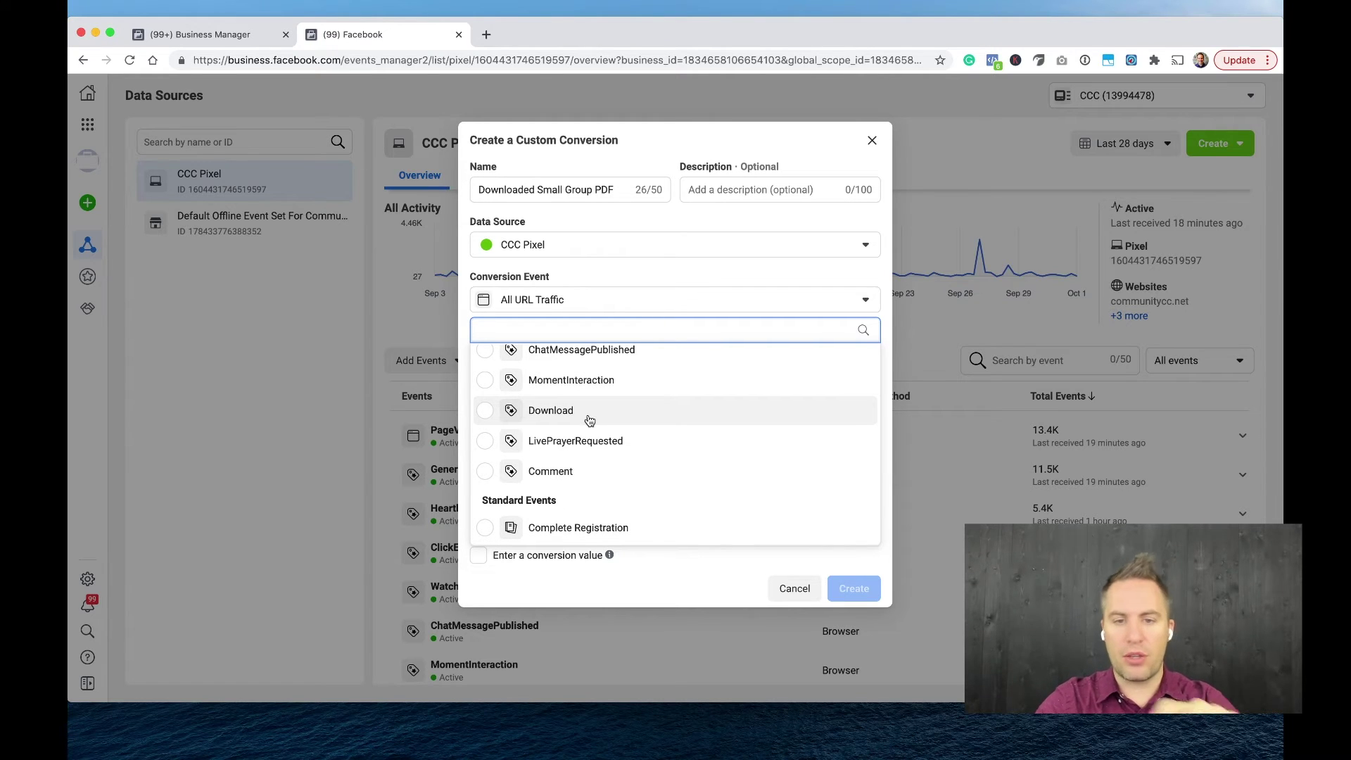
click(617, 287)
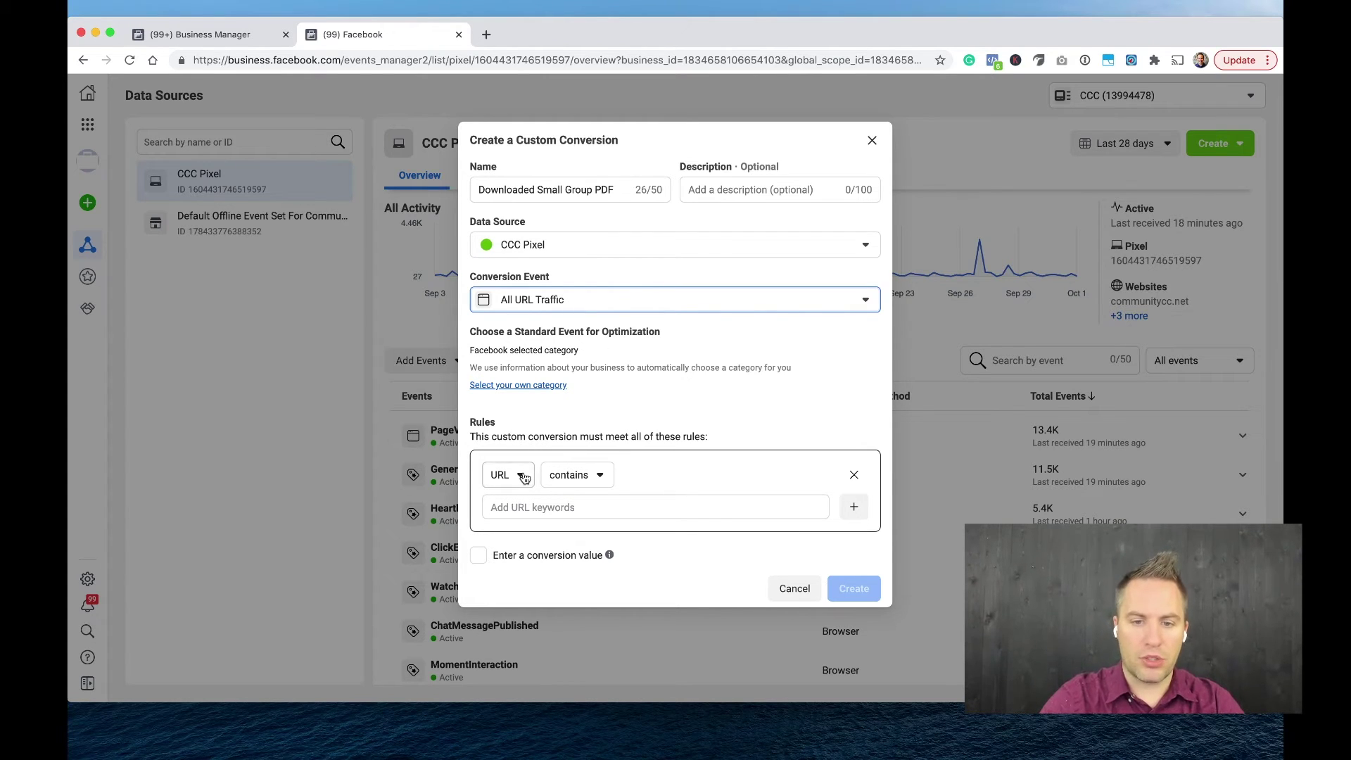
Open the communitycc.net website in a new browser tab.
click(557, 508)
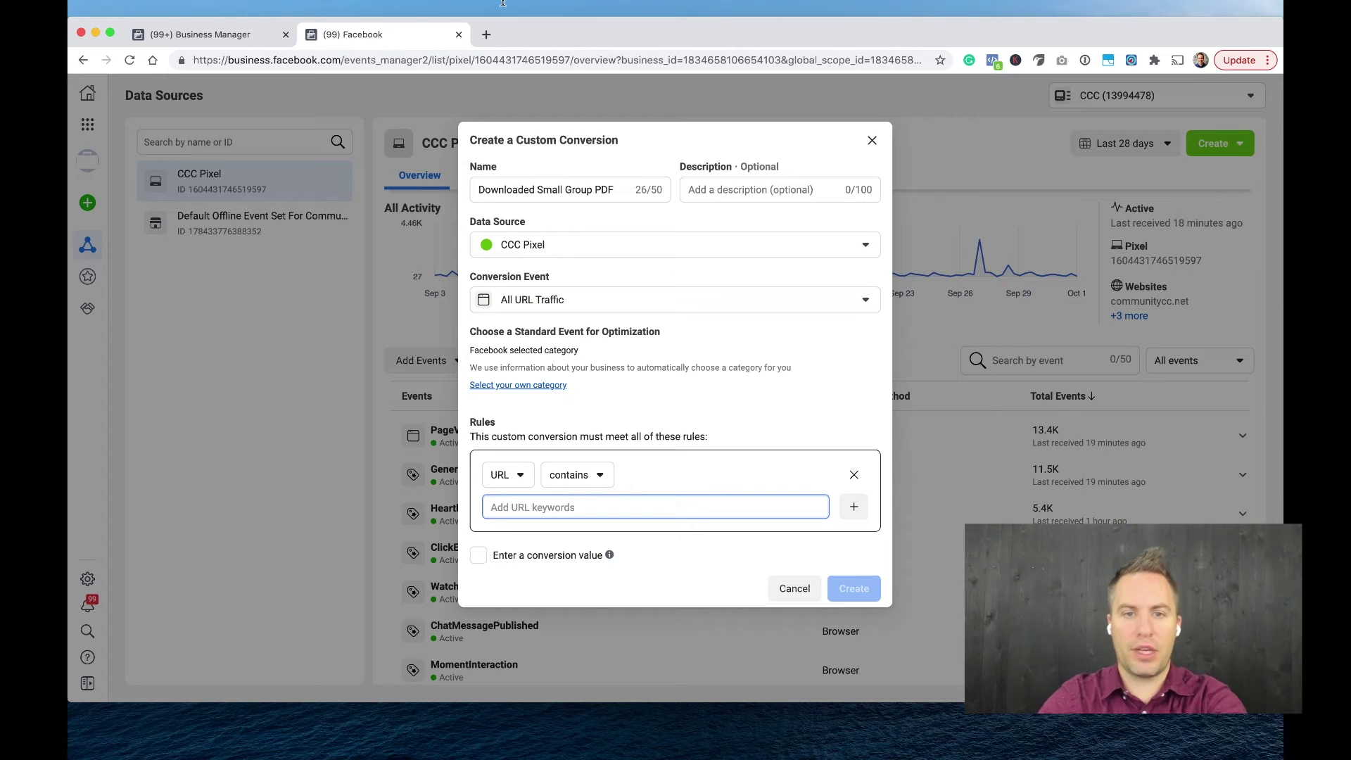
double_click(493, 43)
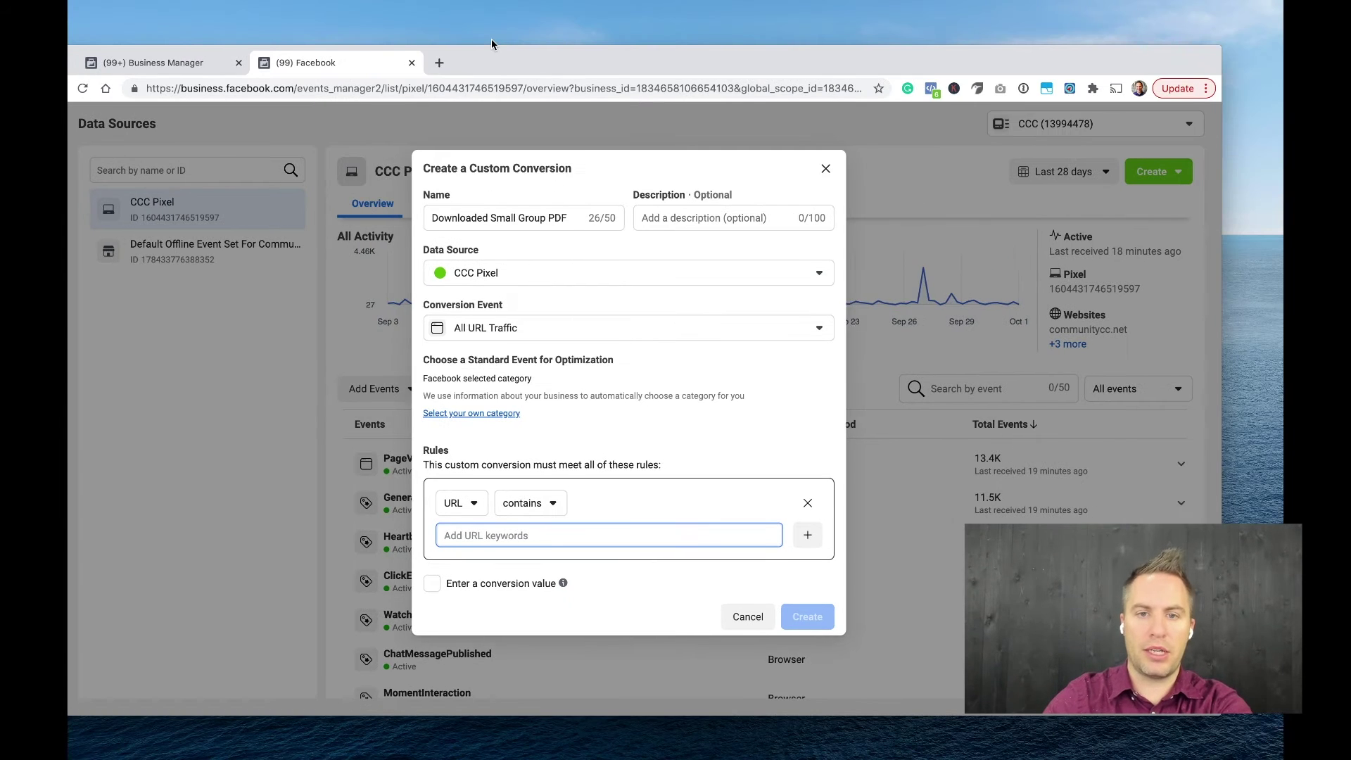
double_click(612, 69)
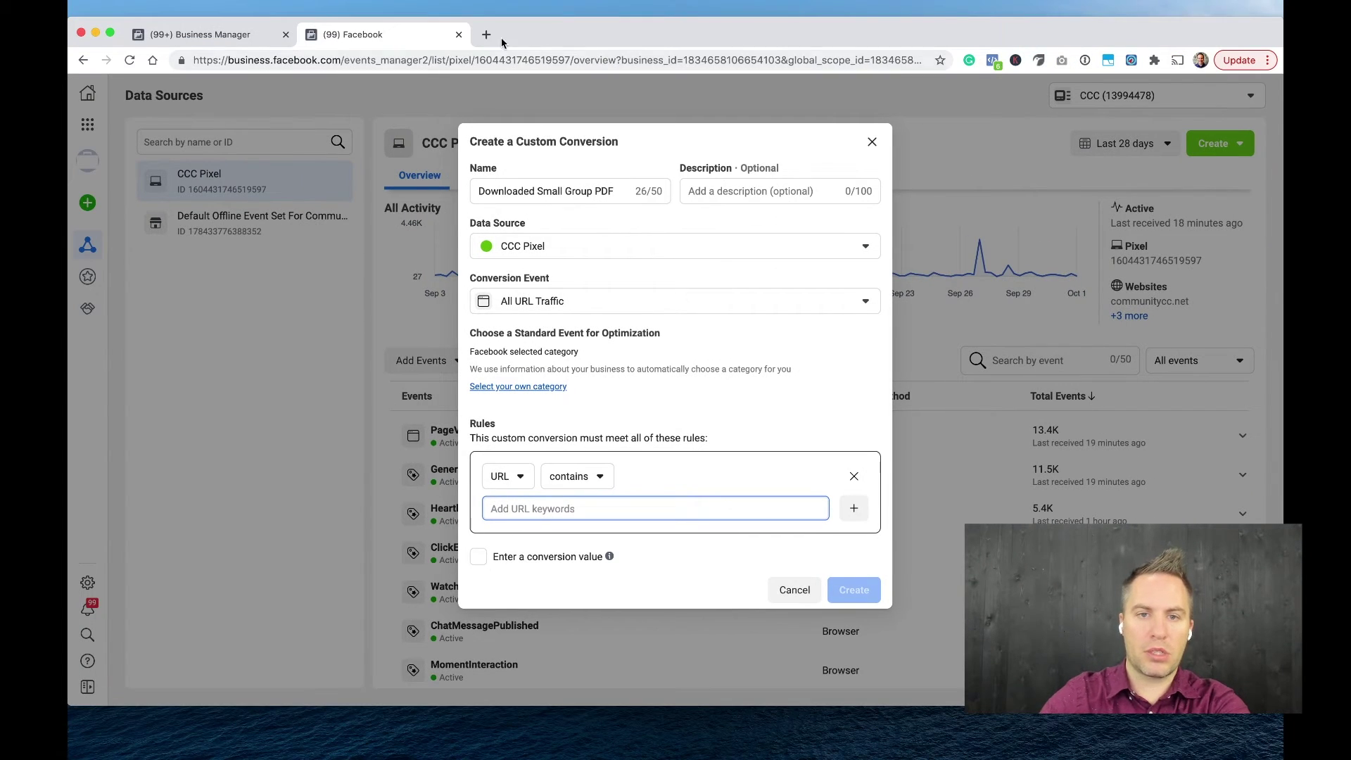
key(super+t)
text(communitycc.ccbchurch.com)
key(Return)
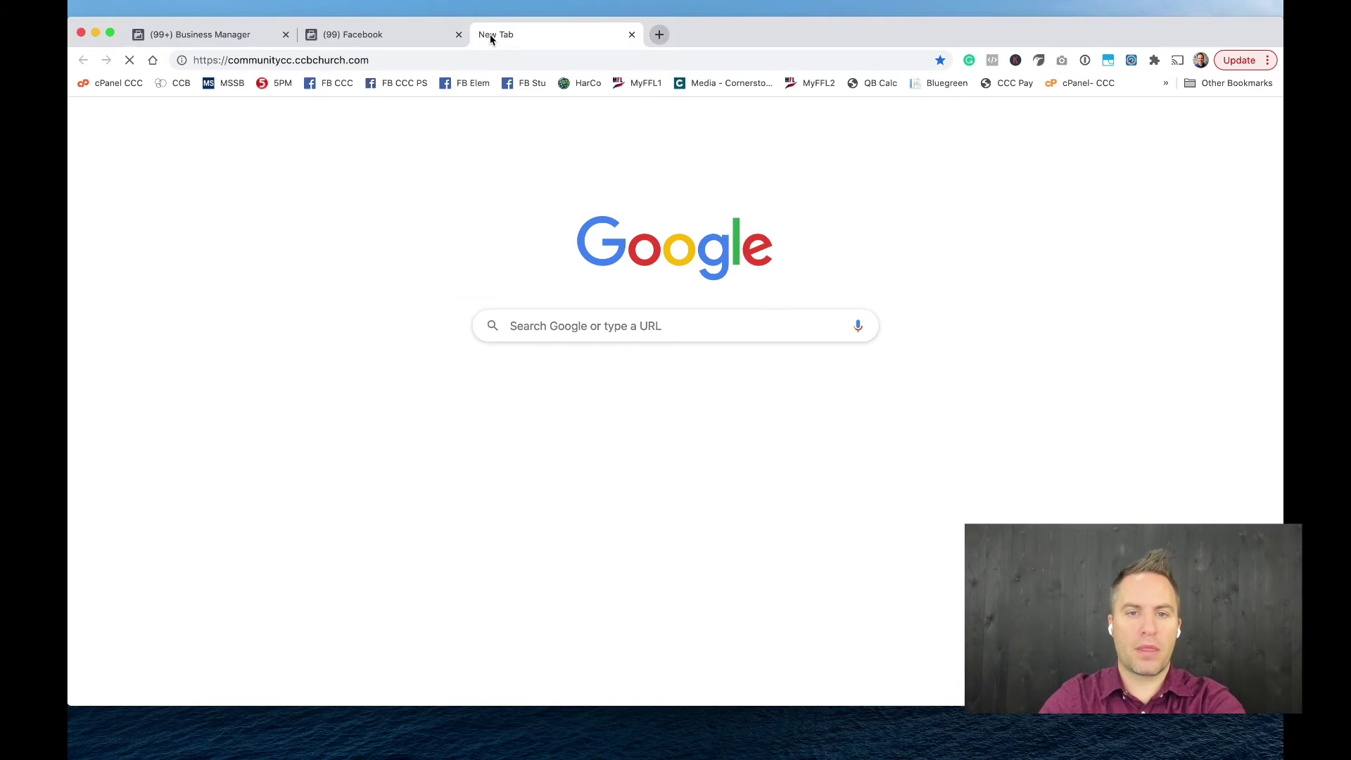
click(475, 63)
text(communitycc.n)
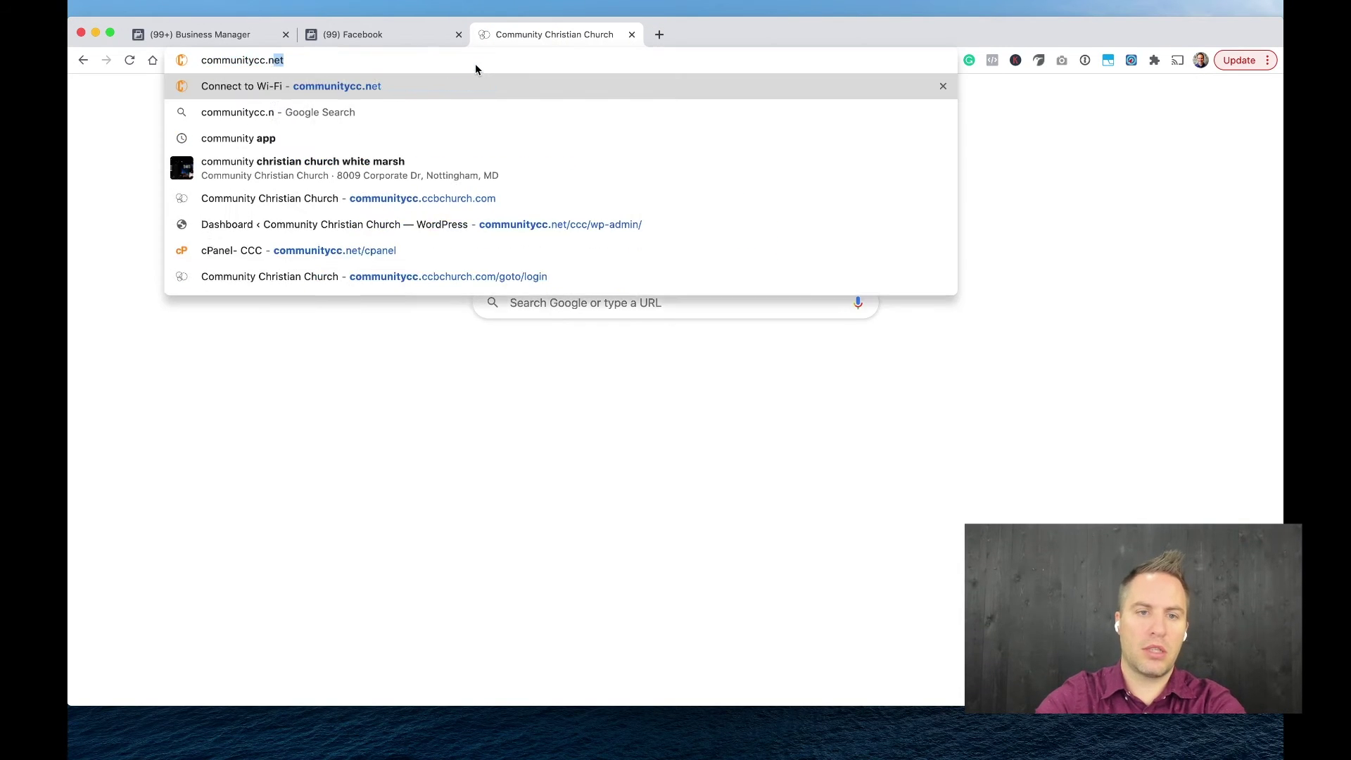
key(Return)
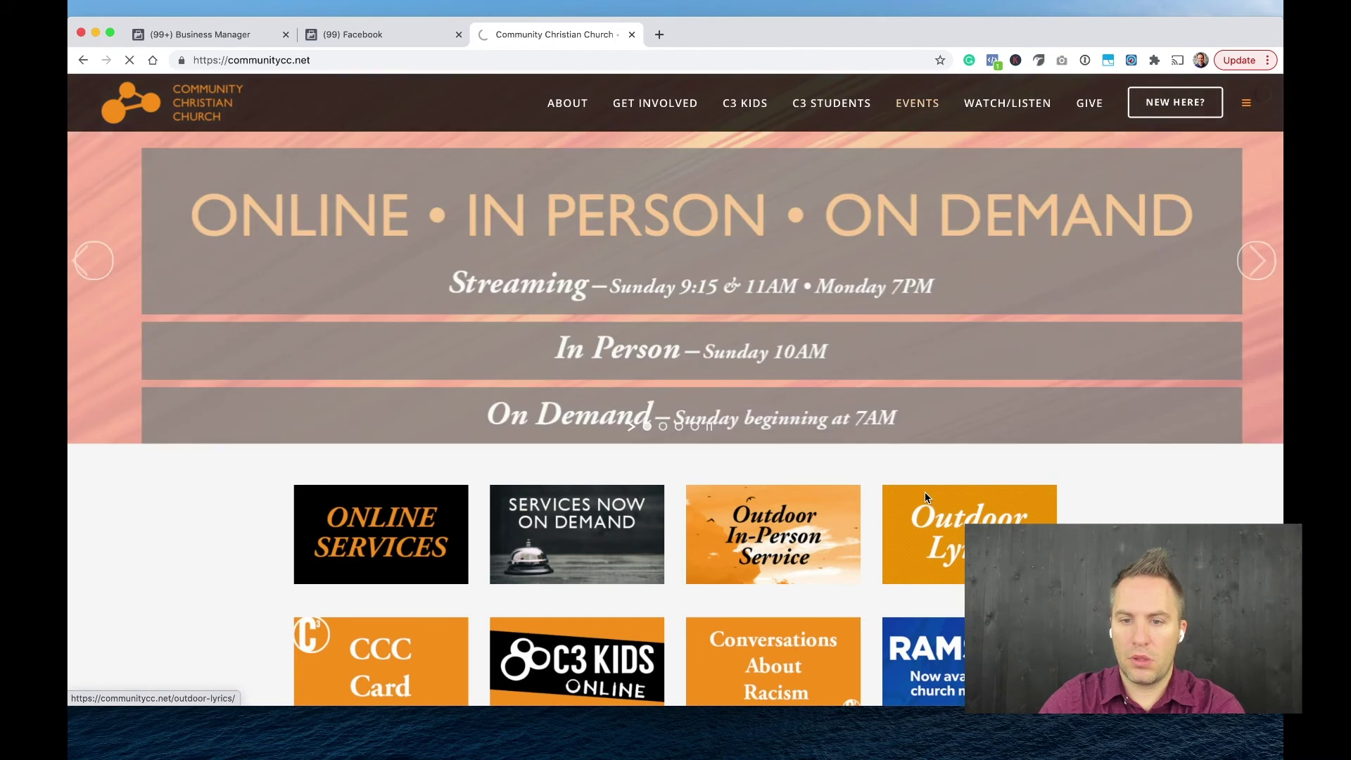
Go to the church website's Events page and open the Corn Maze 2020 event.
click(924, 492)
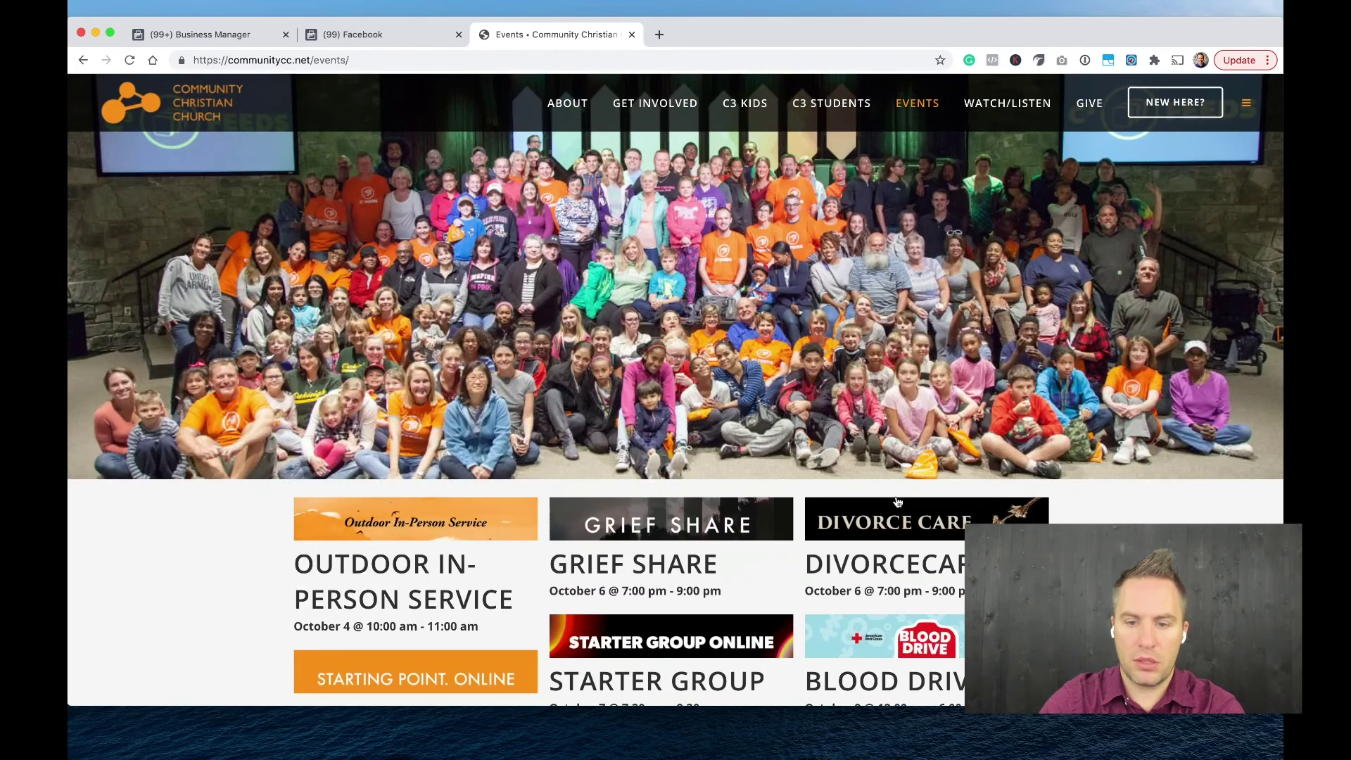
scroll(814, 551, down, 8)
scroll(769, 446, up, 3)
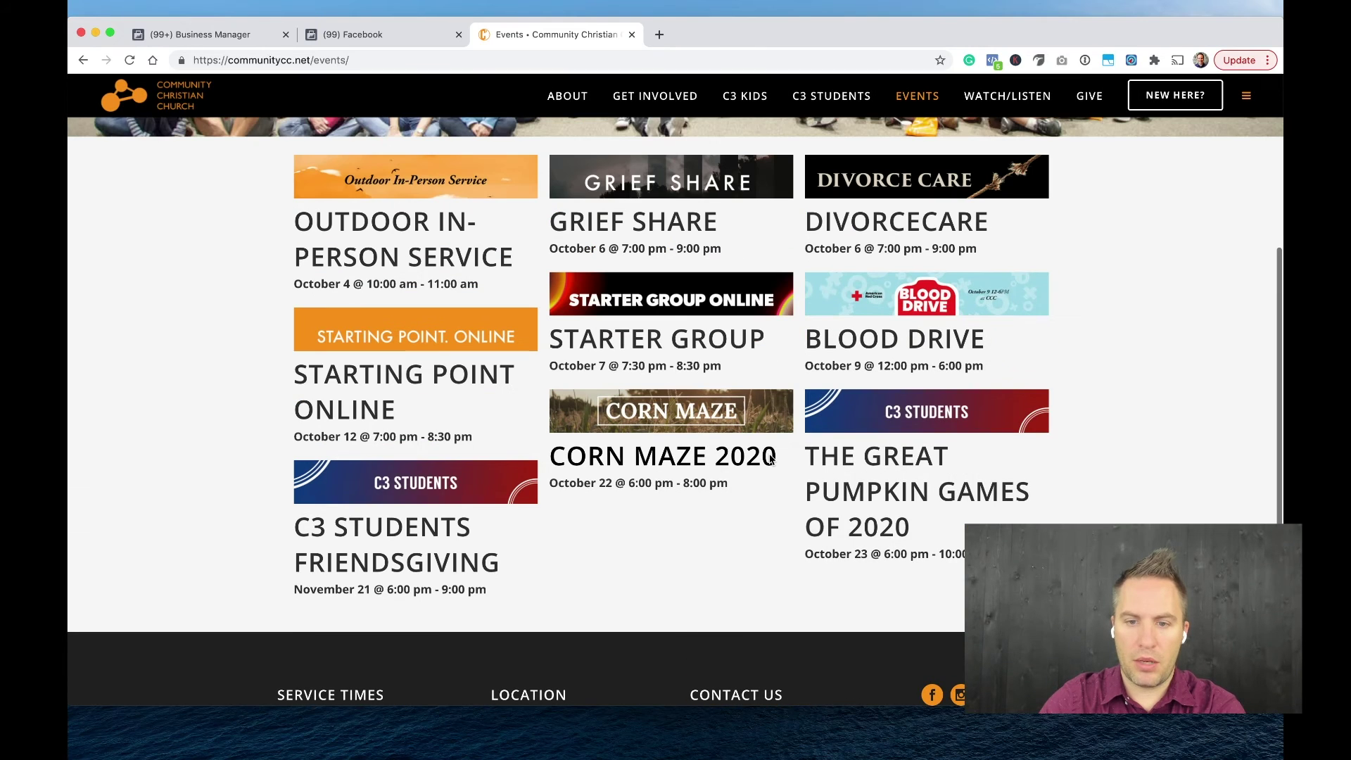
click(701, 432)
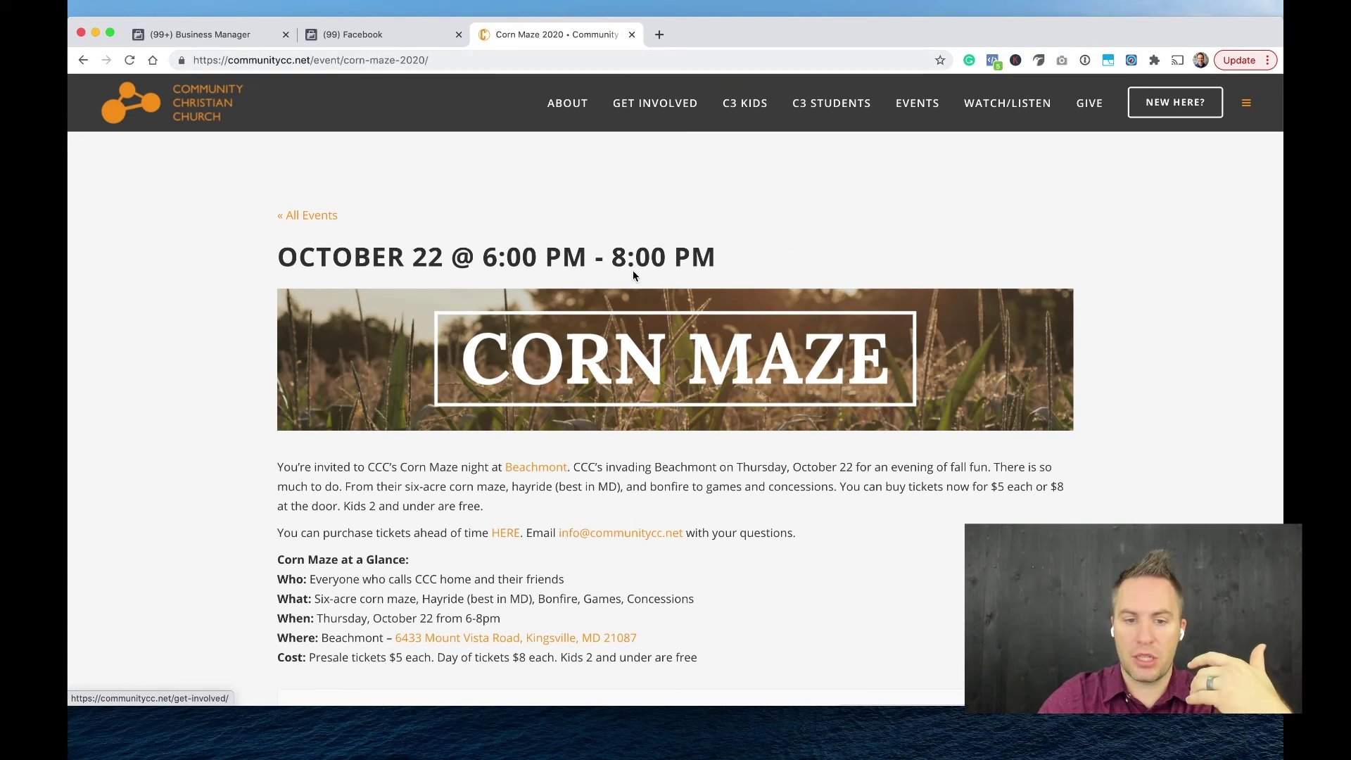
Look over the Corn Maze 2020 event details and copy the page's web address.
scroll(631, 332, down, 5)
scroll(632, 337, up, 2)
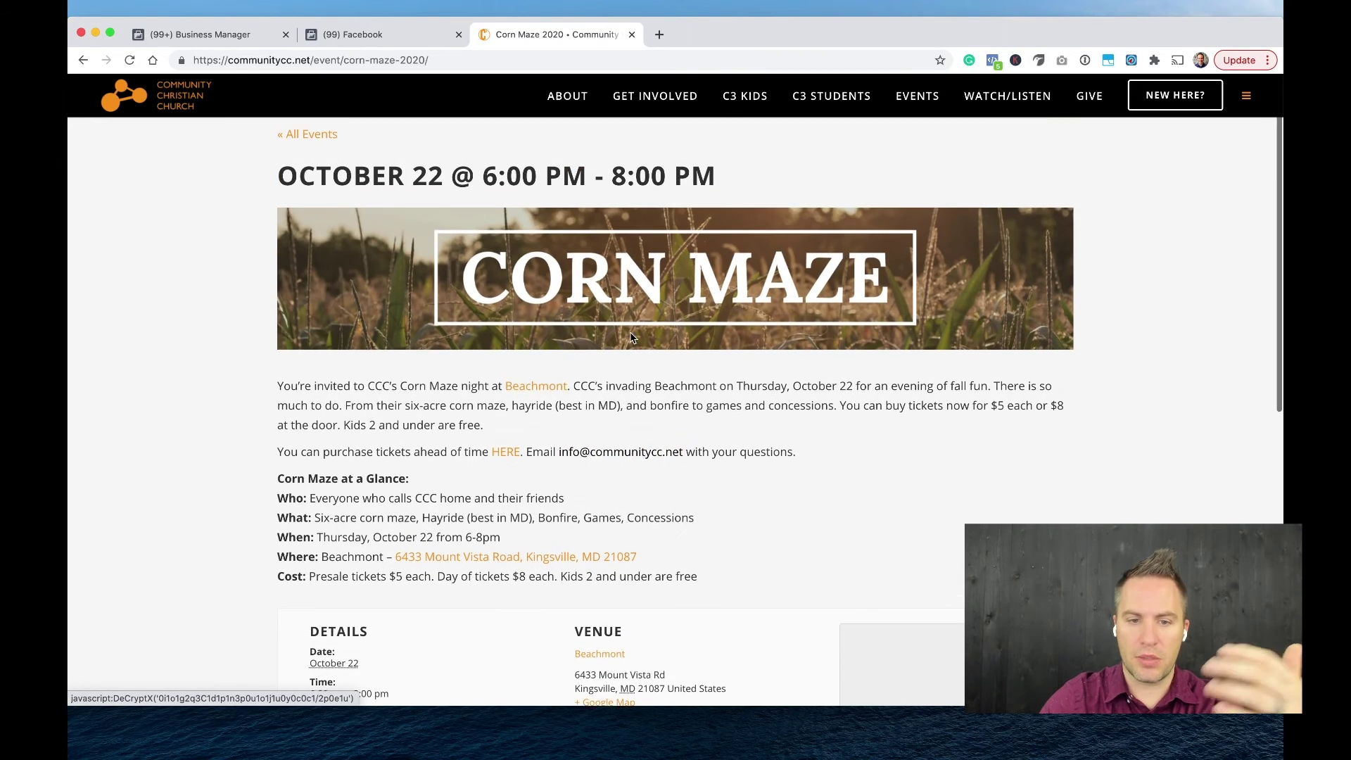
scroll(632, 338, down, 7)
scroll(632, 338, up, 5)
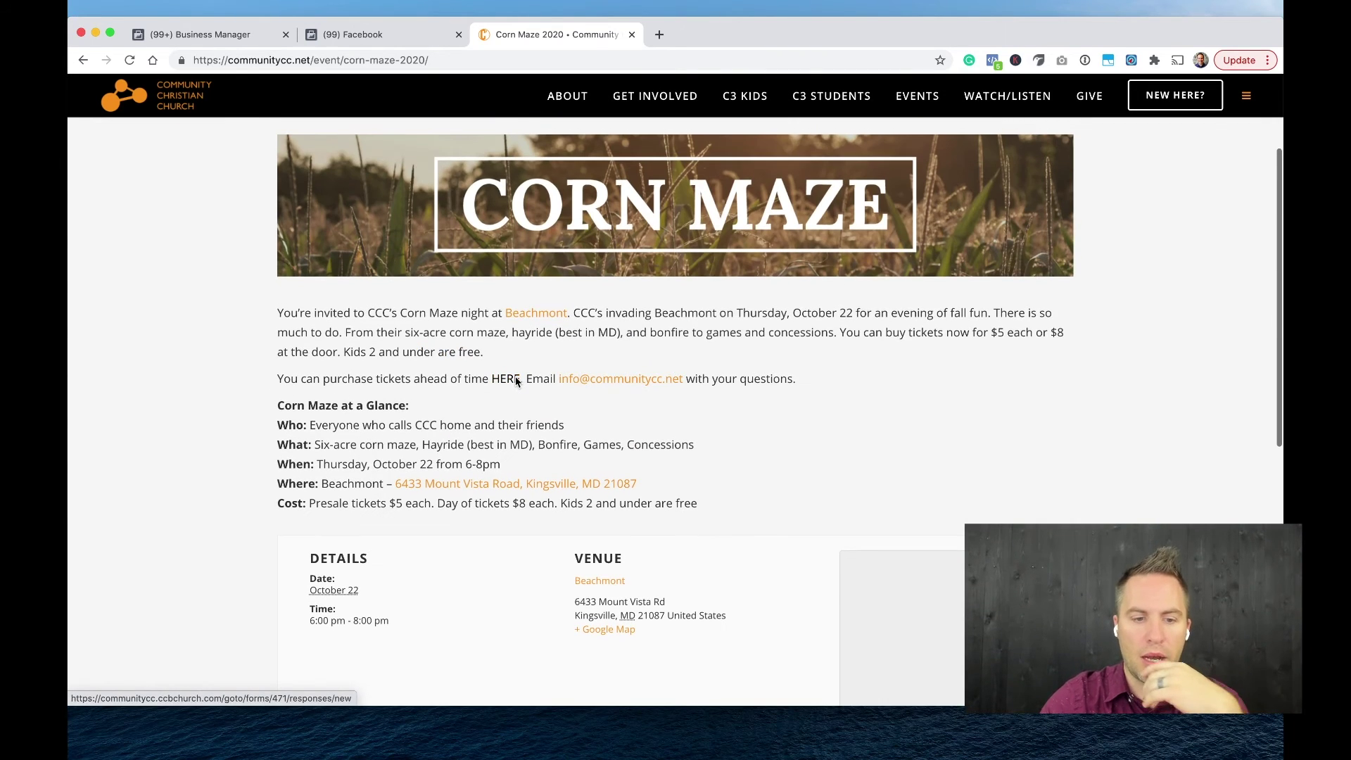
click(434, 53)
key(super+c)
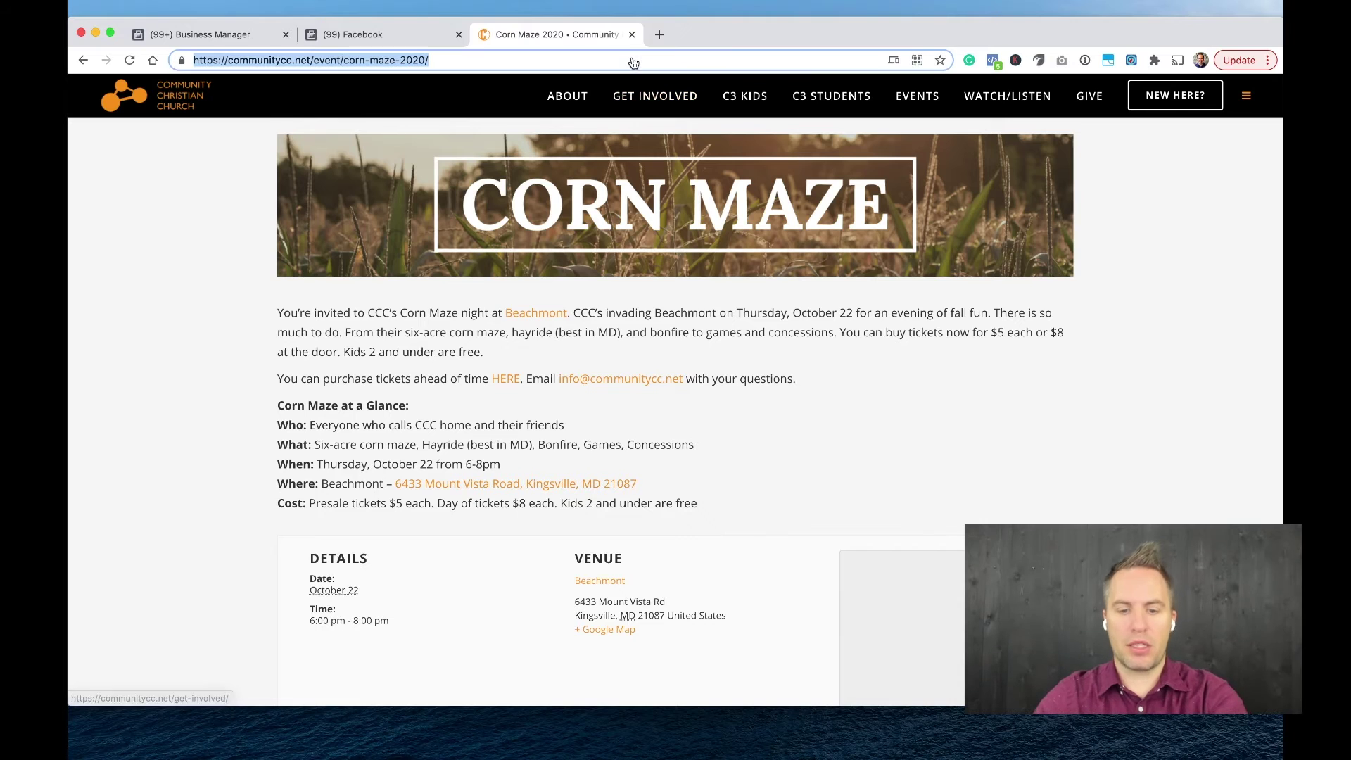
click(406, 36)
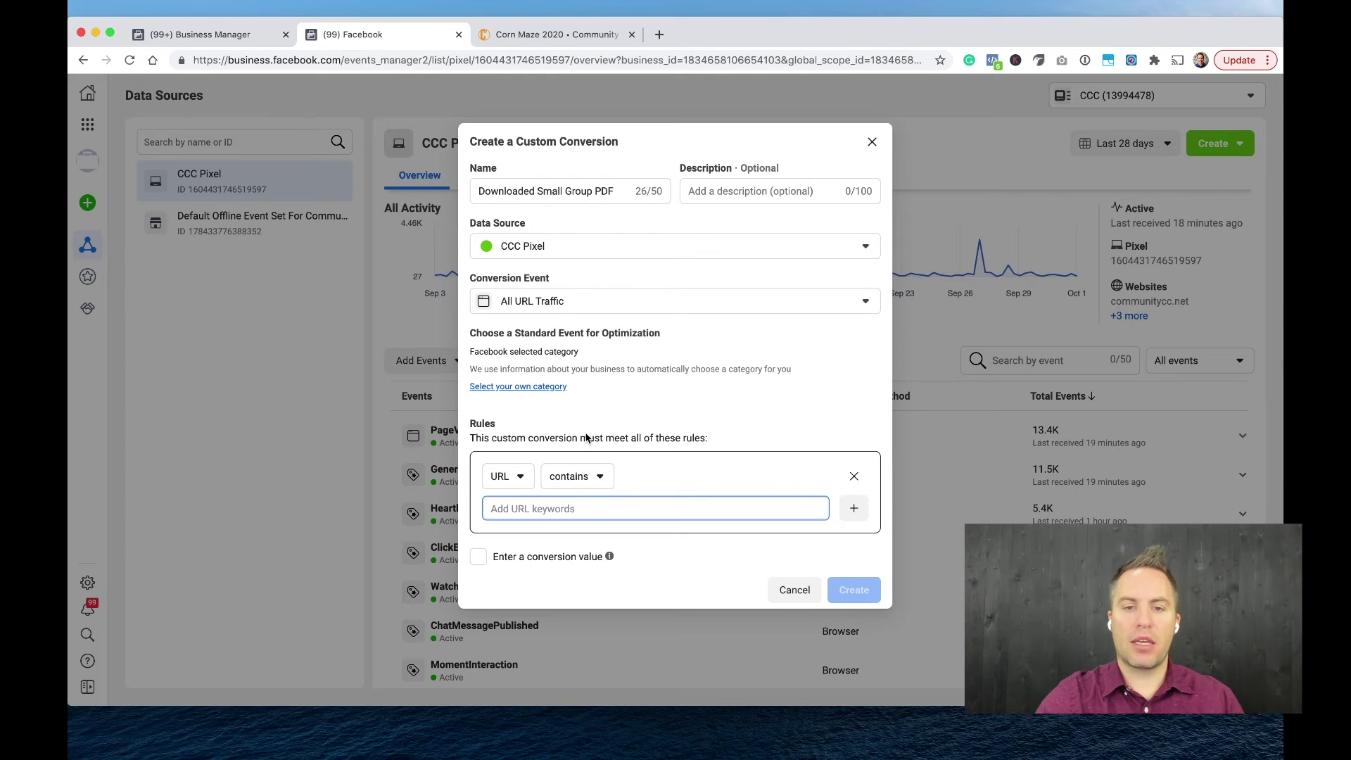
click(575, 36)
click(408, 35)
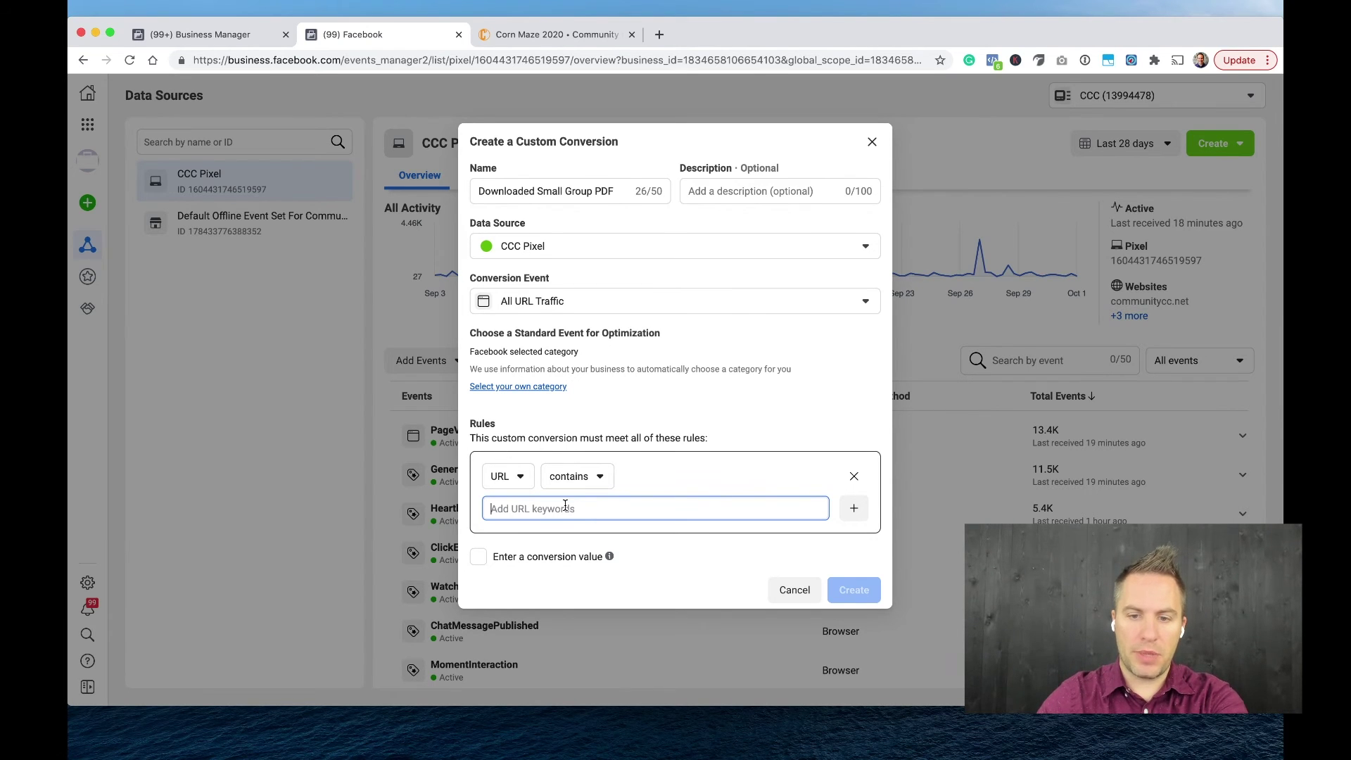
key(super+v)
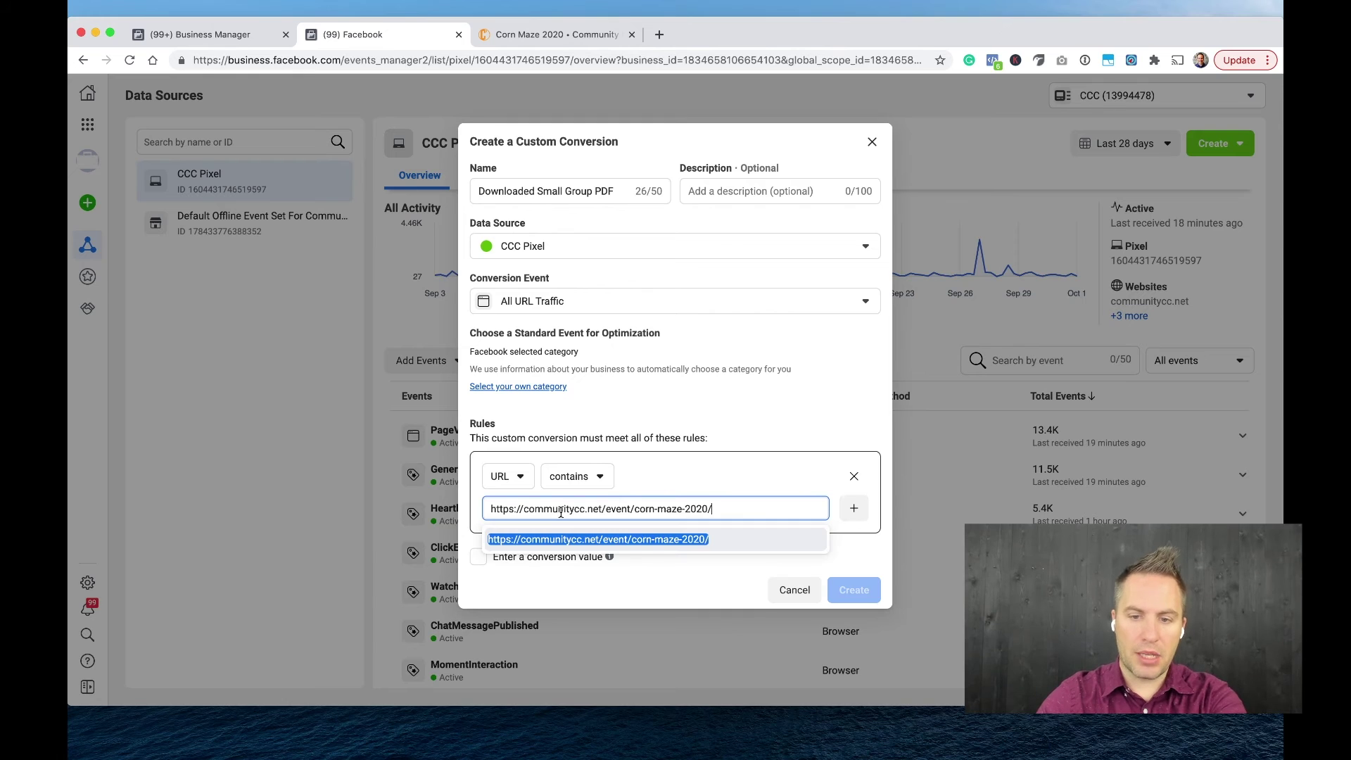
click(670, 540)
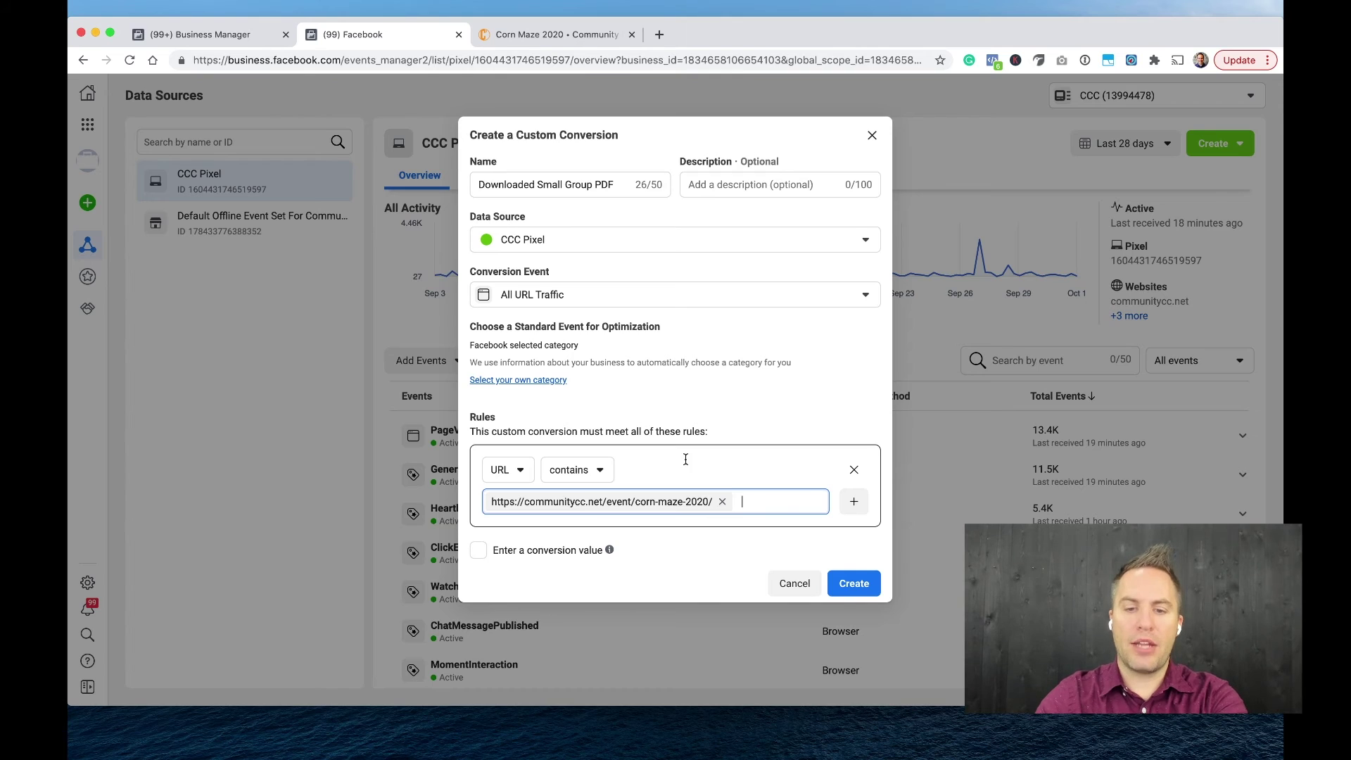
Try the equals condition on the URL rule, and set it back to contains.
click(580, 479)
click(570, 554)
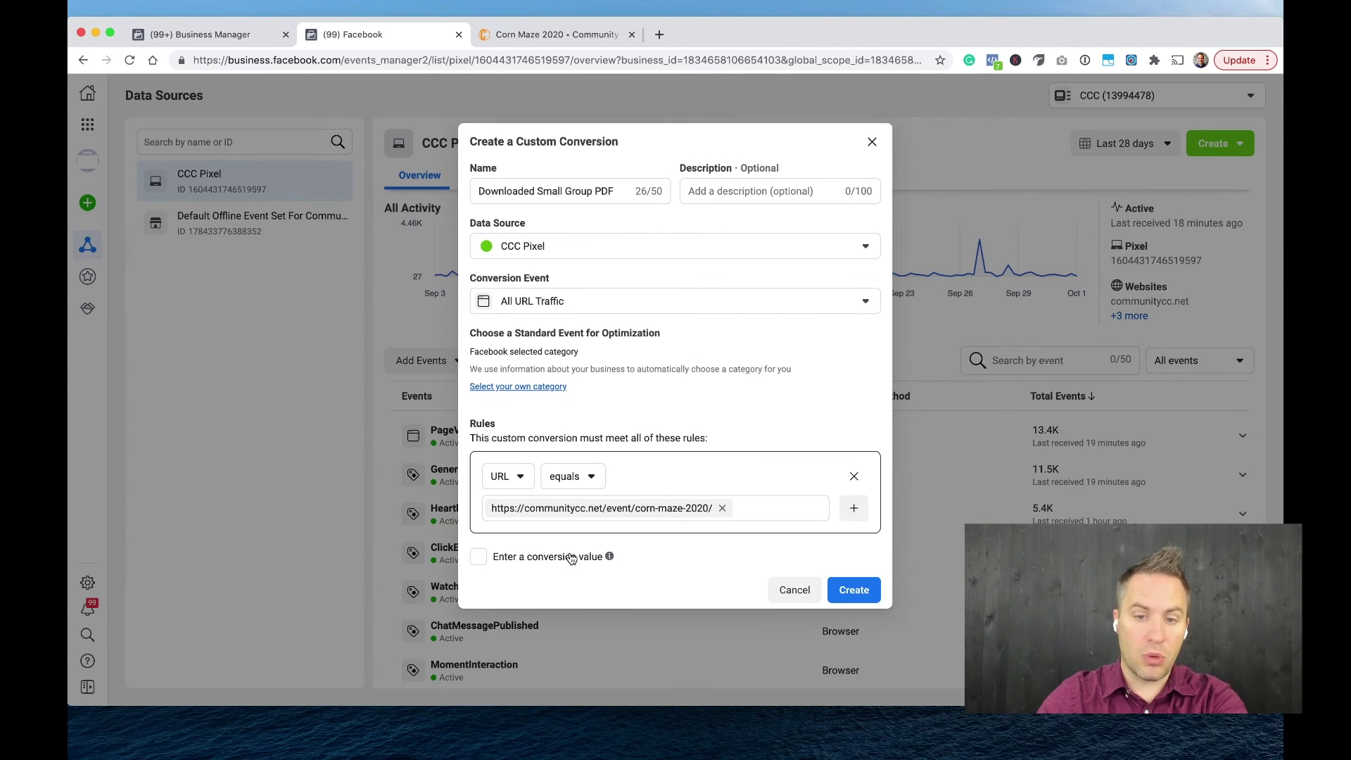
click(583, 479)
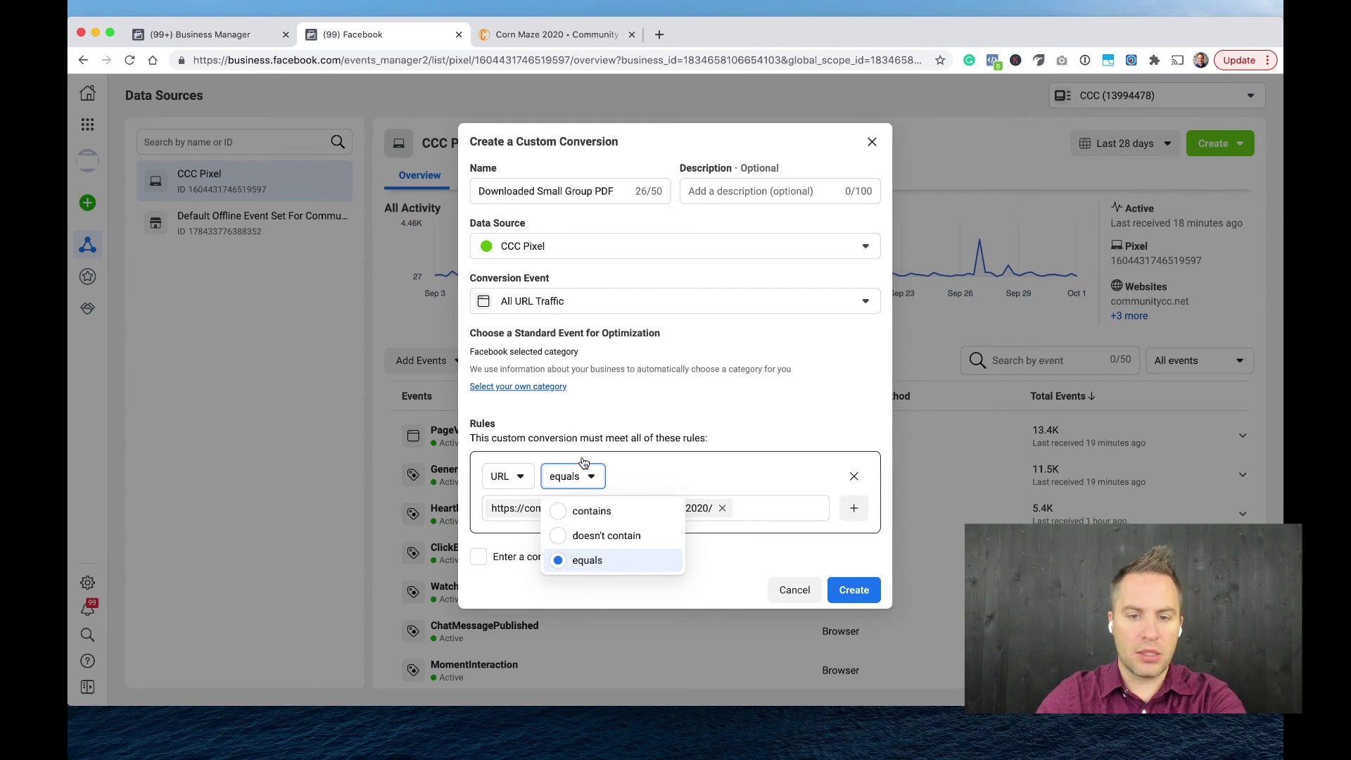
click(590, 510)
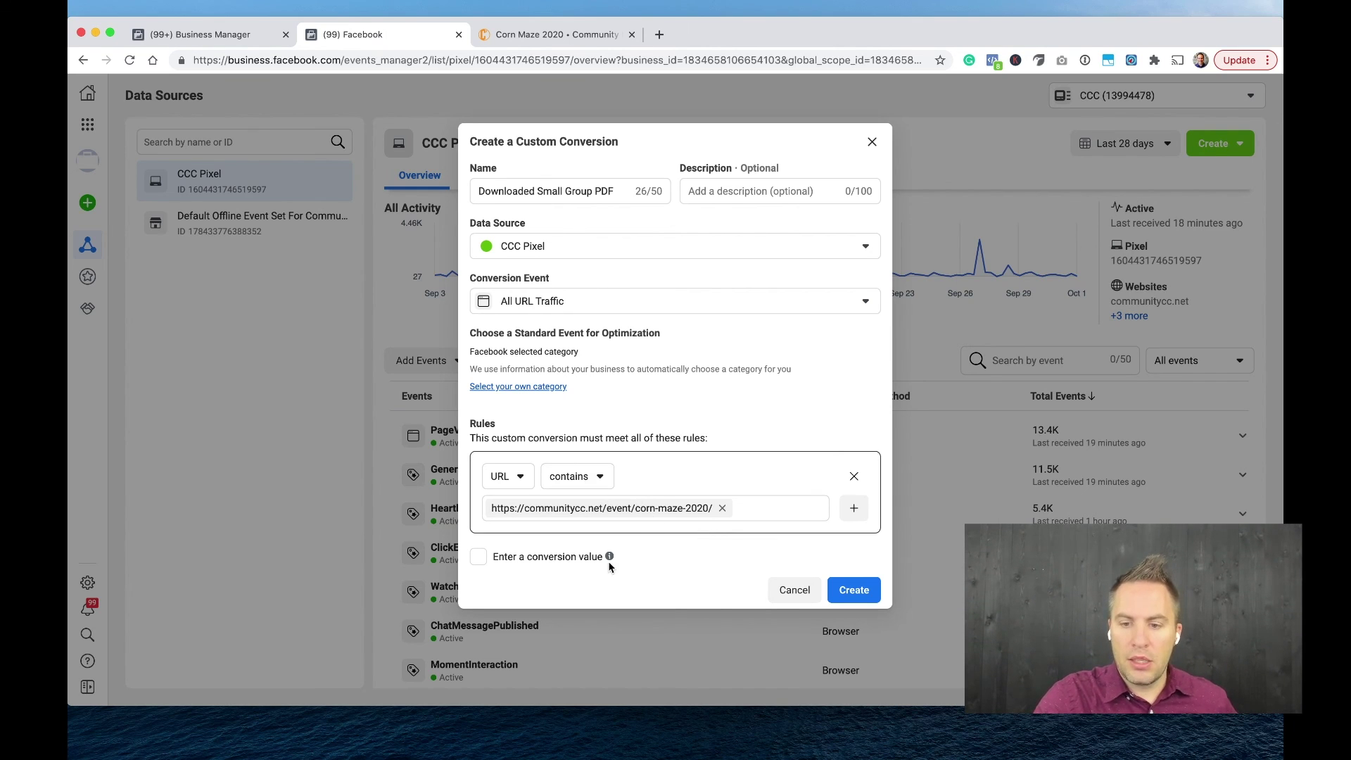
Create the Downloaded Small Group PDF custom conversion with the conversion value option left off, and dismiss the confirmation.
click(552, 561)
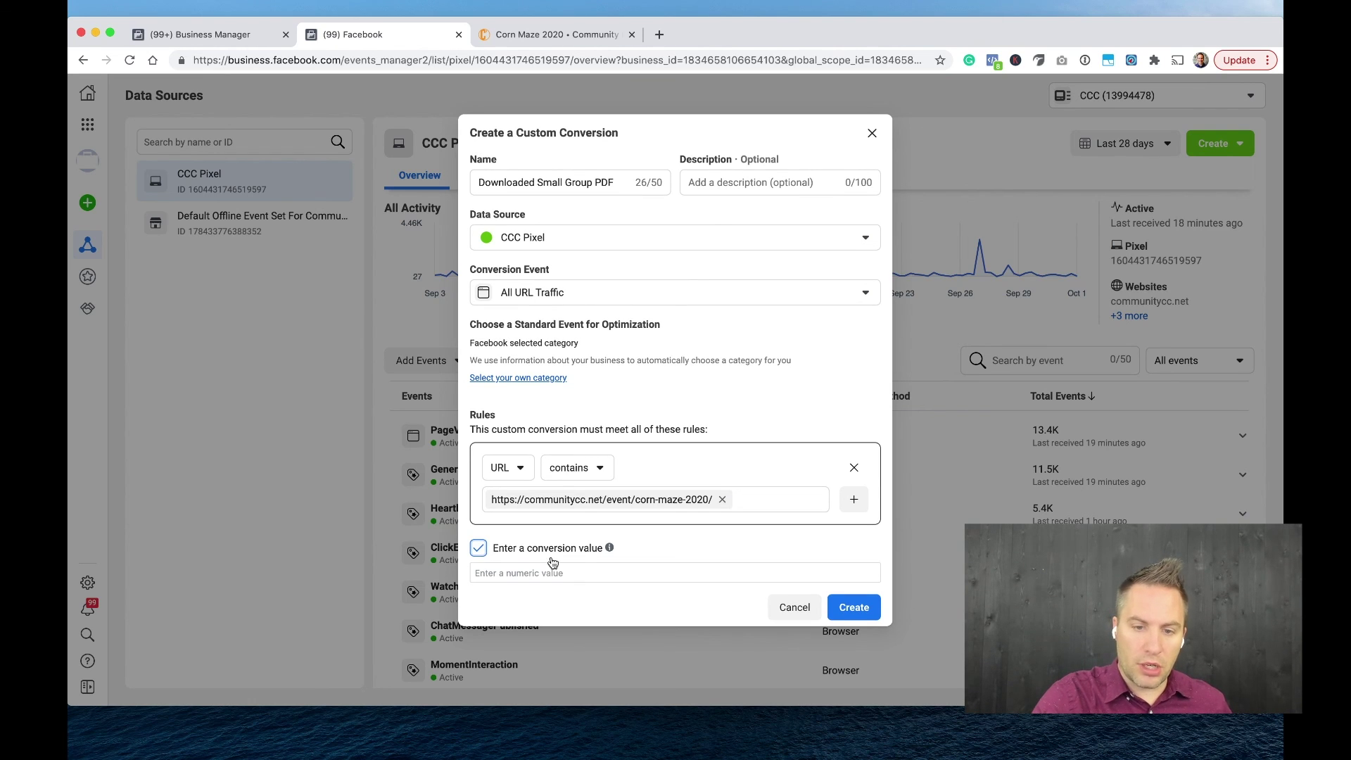
click(479, 549)
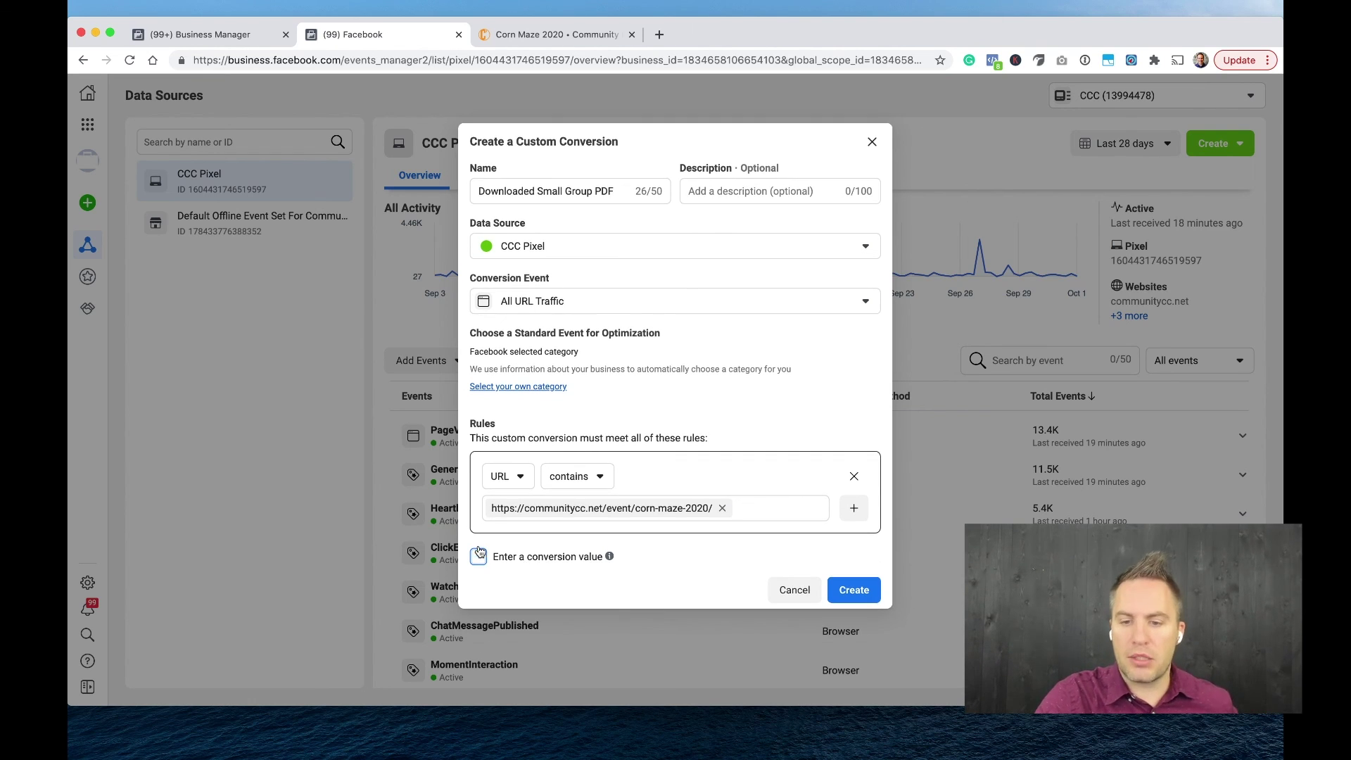
click(861, 597)
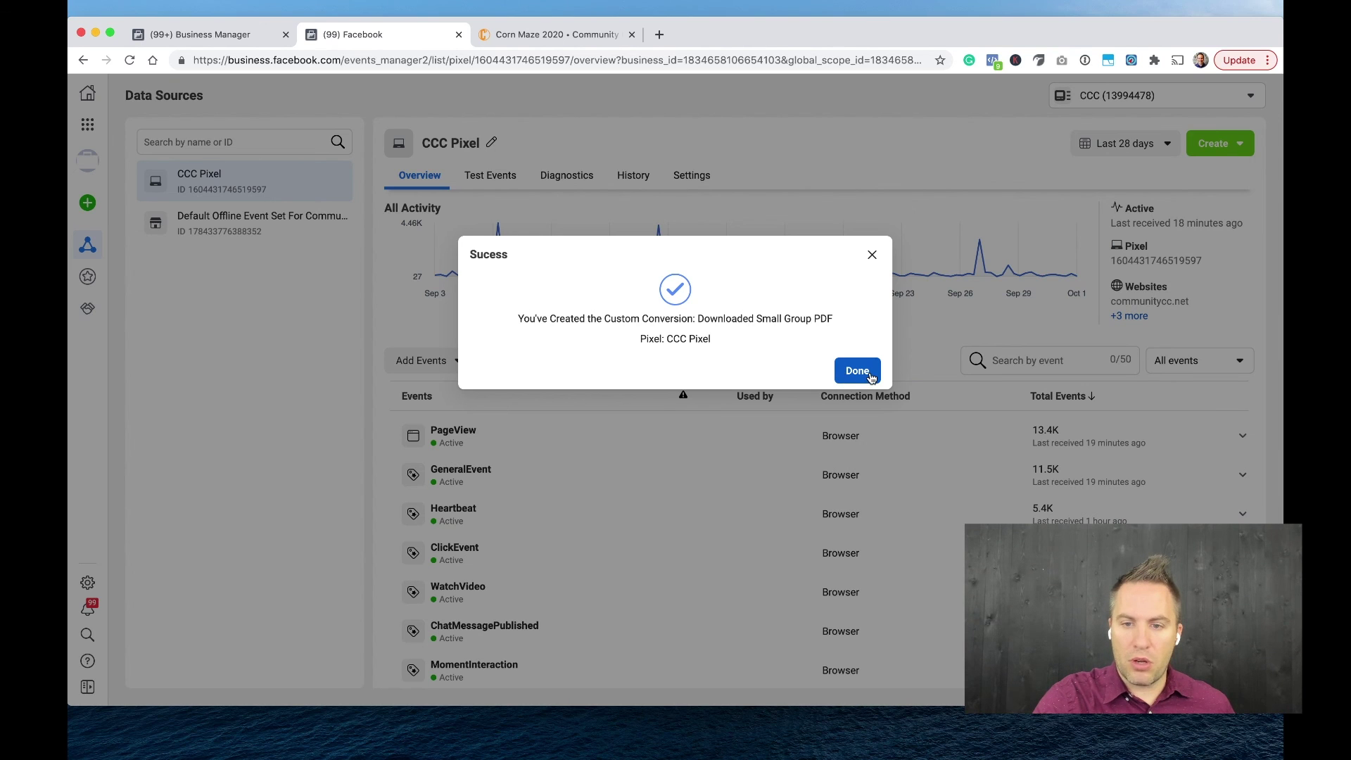
click(856, 371)
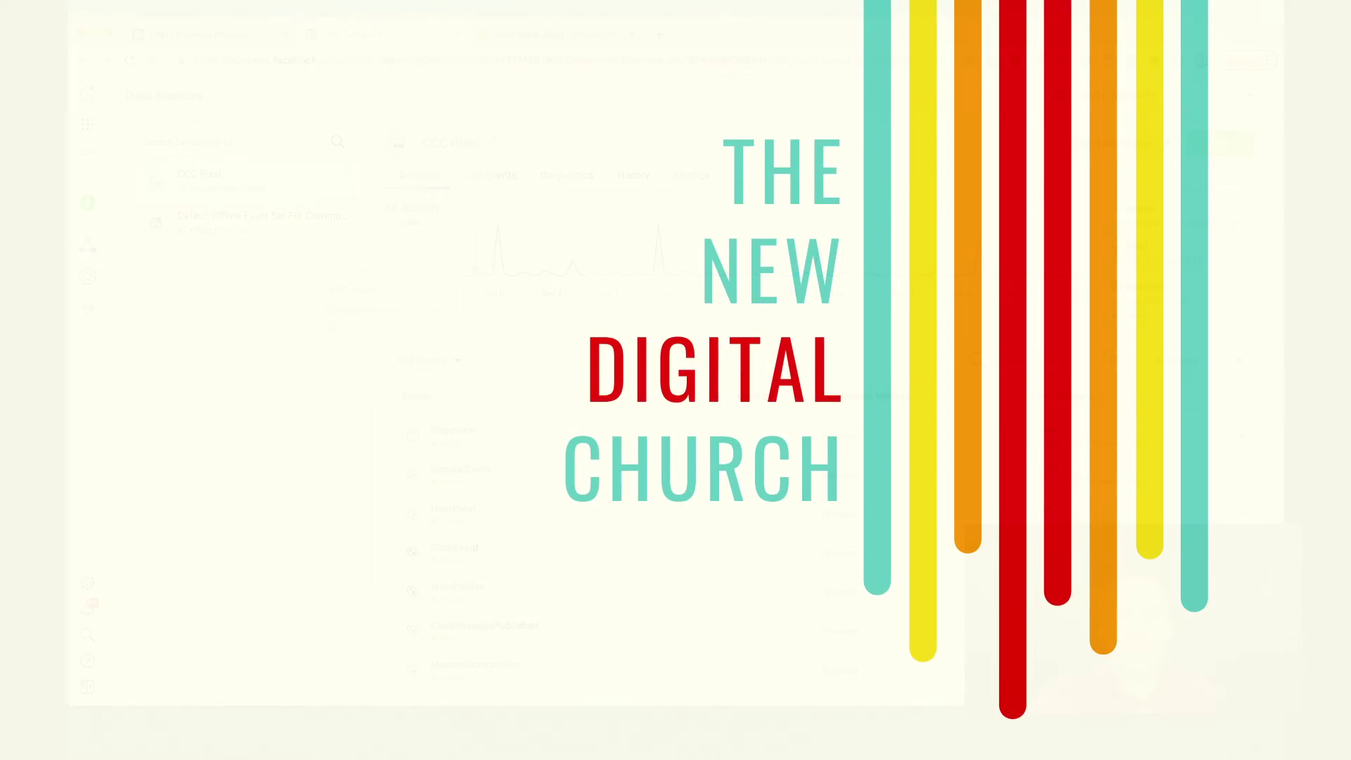